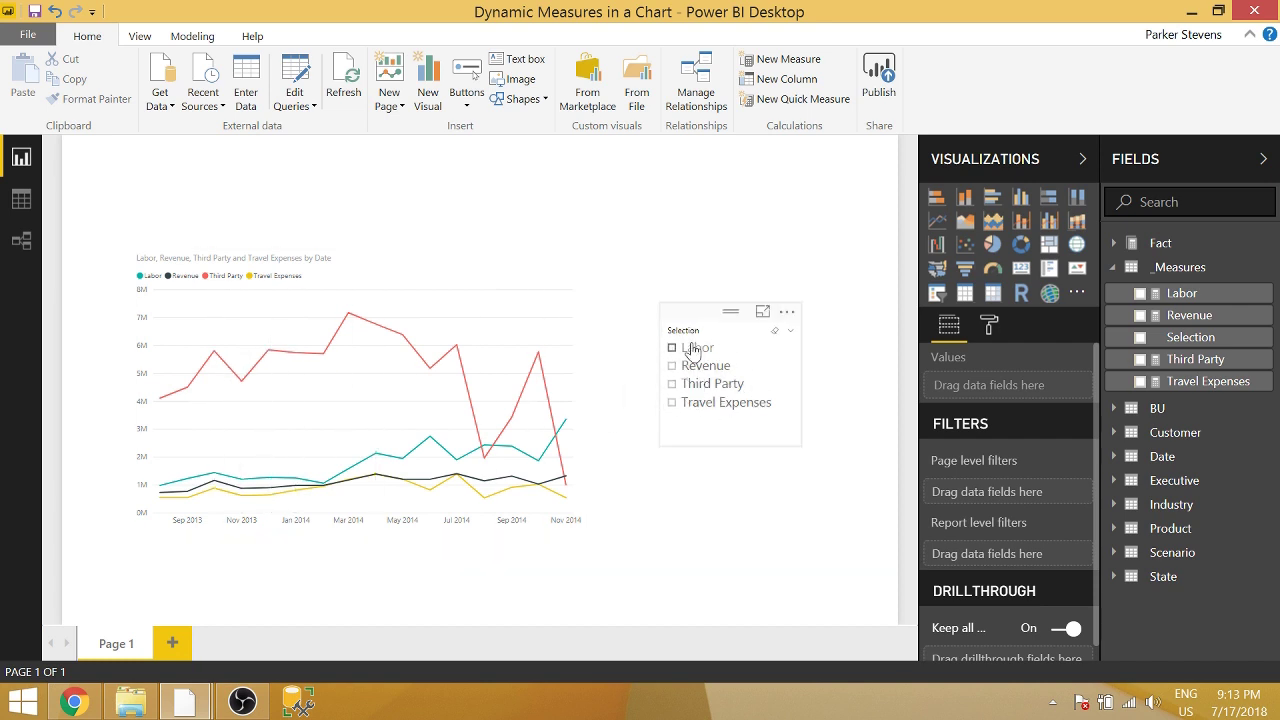
- Pick Labor, Third Party and Travel Expenses together in the Selection slicer
click(695, 350)
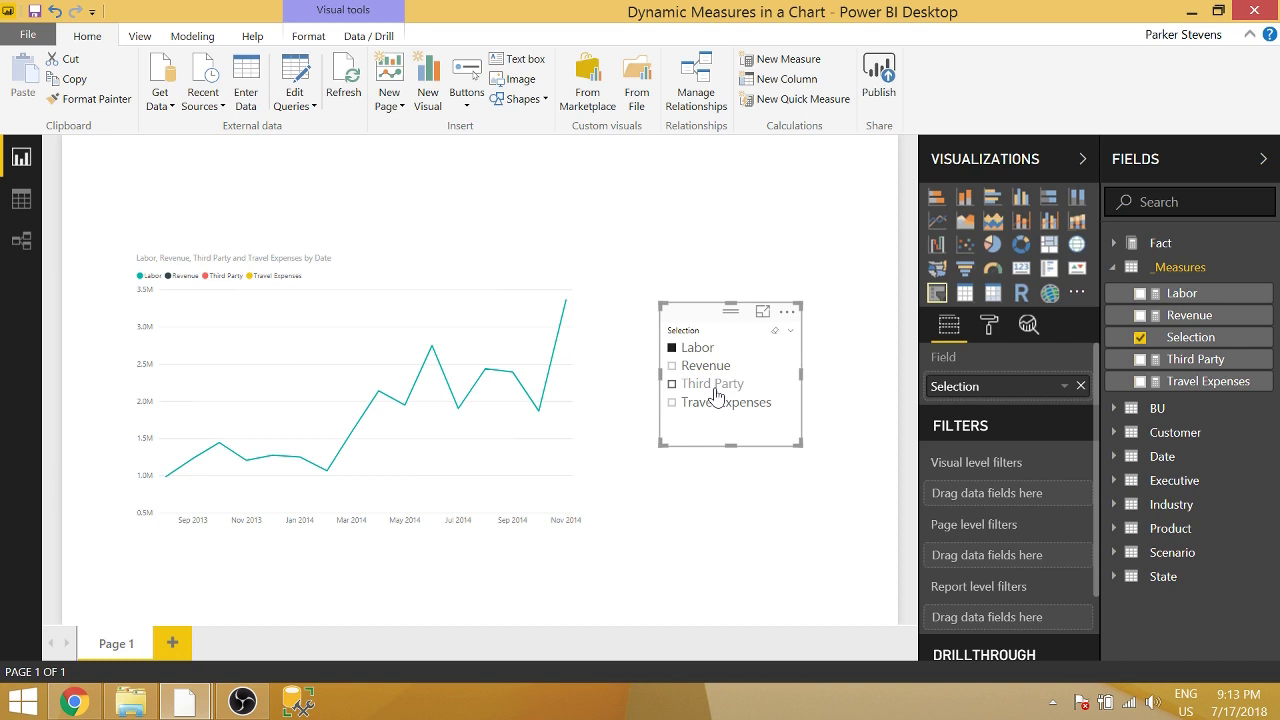
ctrl+click(714, 389)
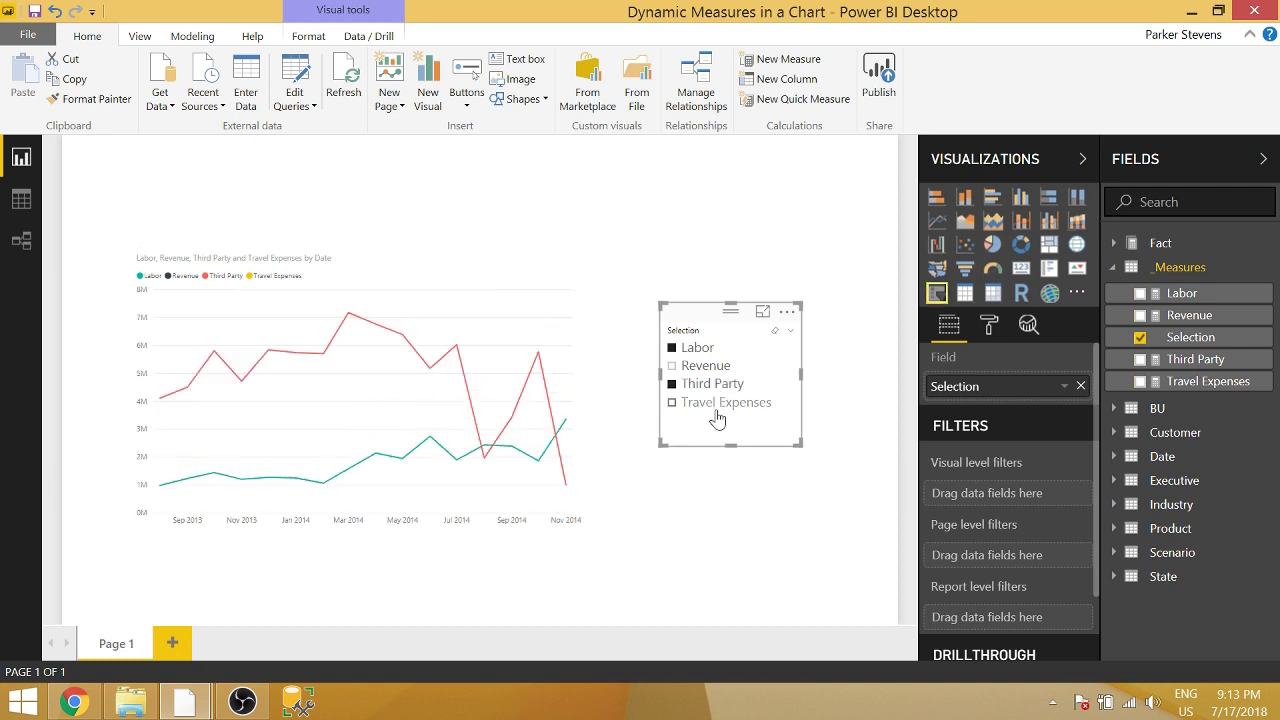
ctrl+click(717, 412)
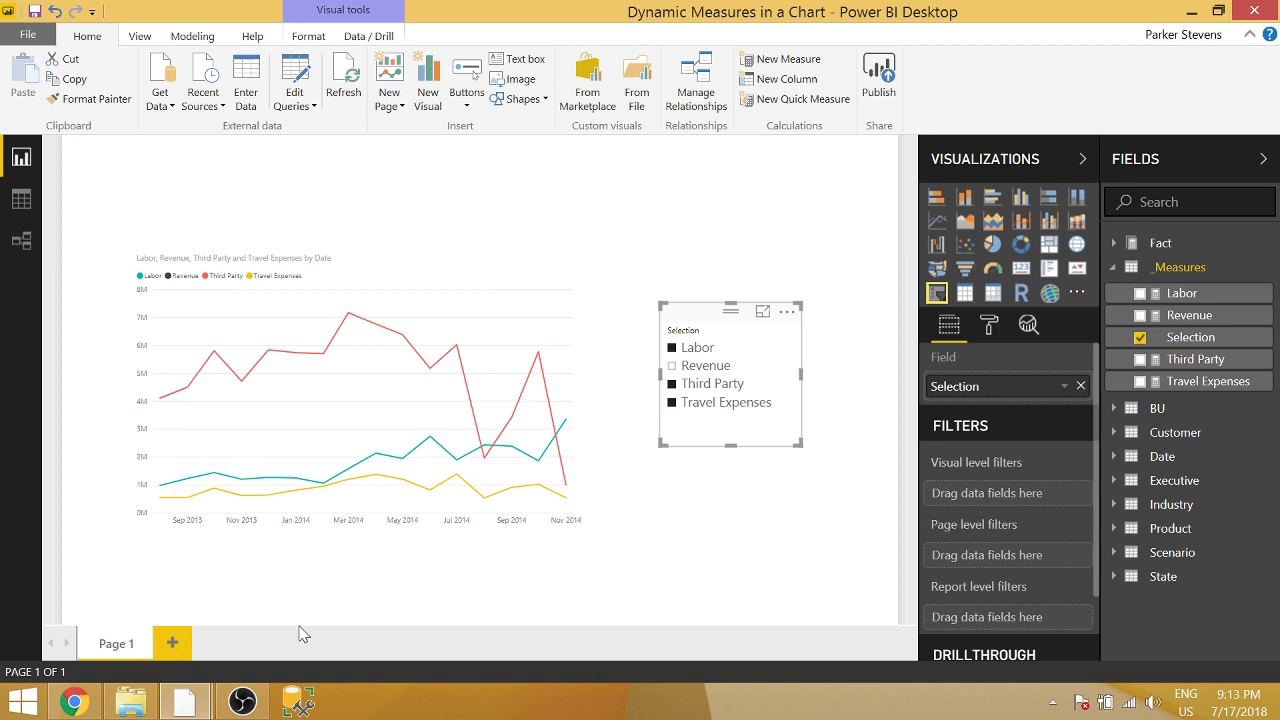
- Bring up the Customer Profitability Sample report and shift its Labor/Revenue/Third Party line chart up-left
mouse_move(200, 702)
click(362, 642)
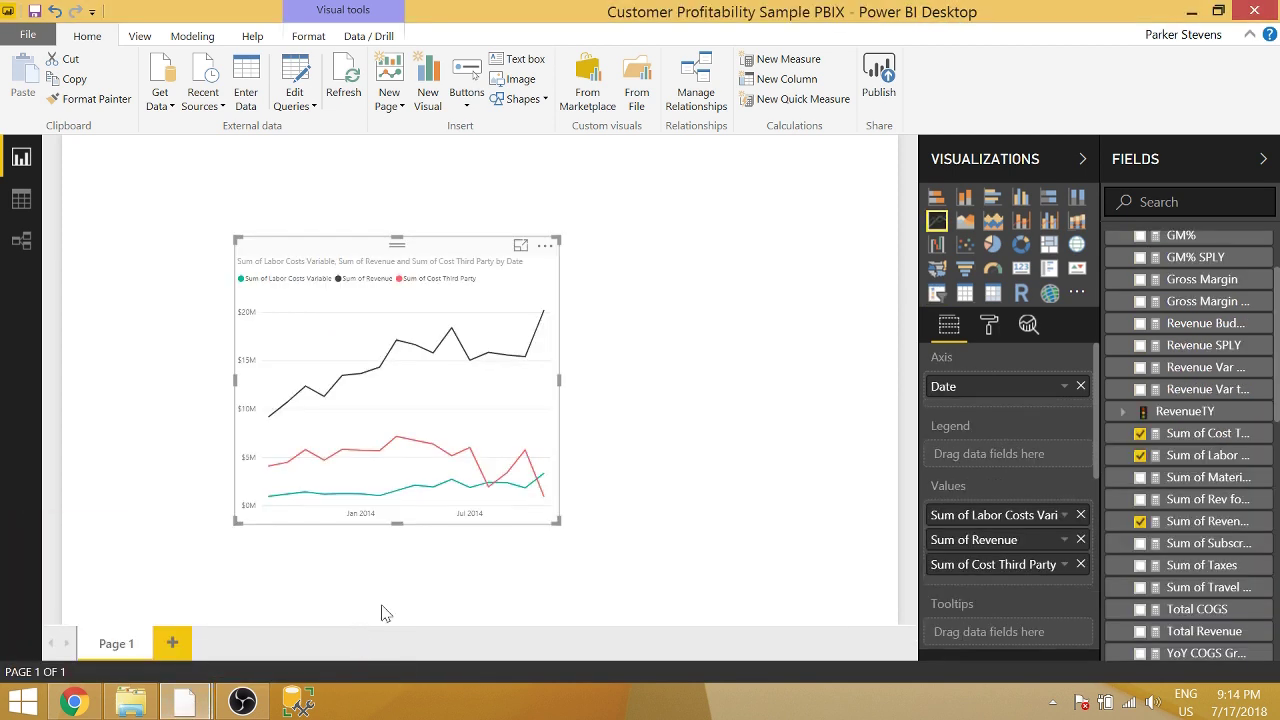
drag(457, 251, 404, 222)
click(764, 284)
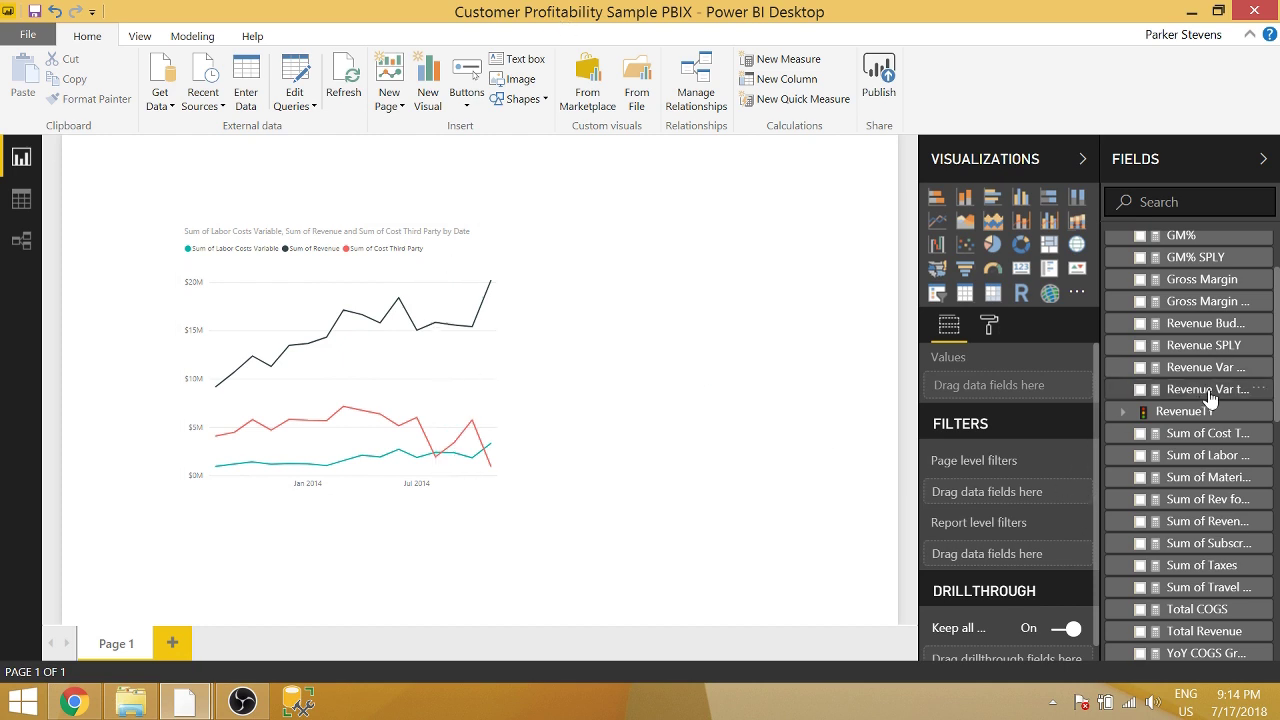
click(486, 265)
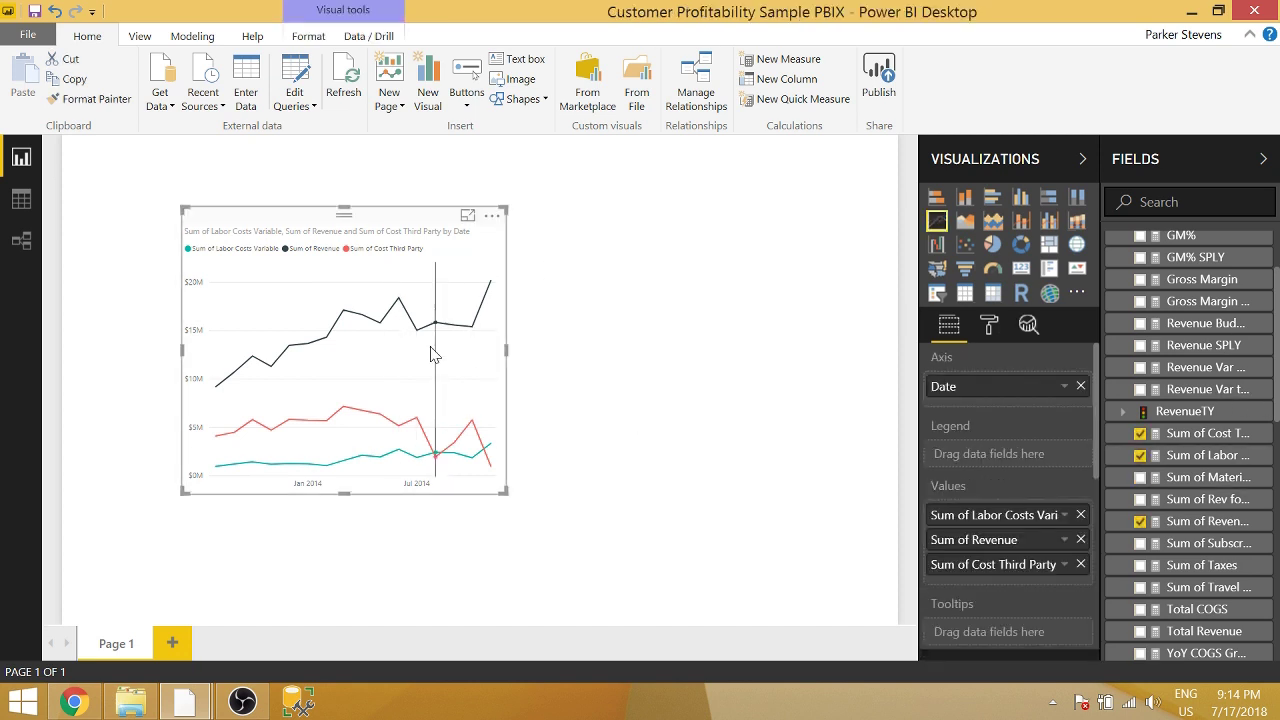
click(684, 366)
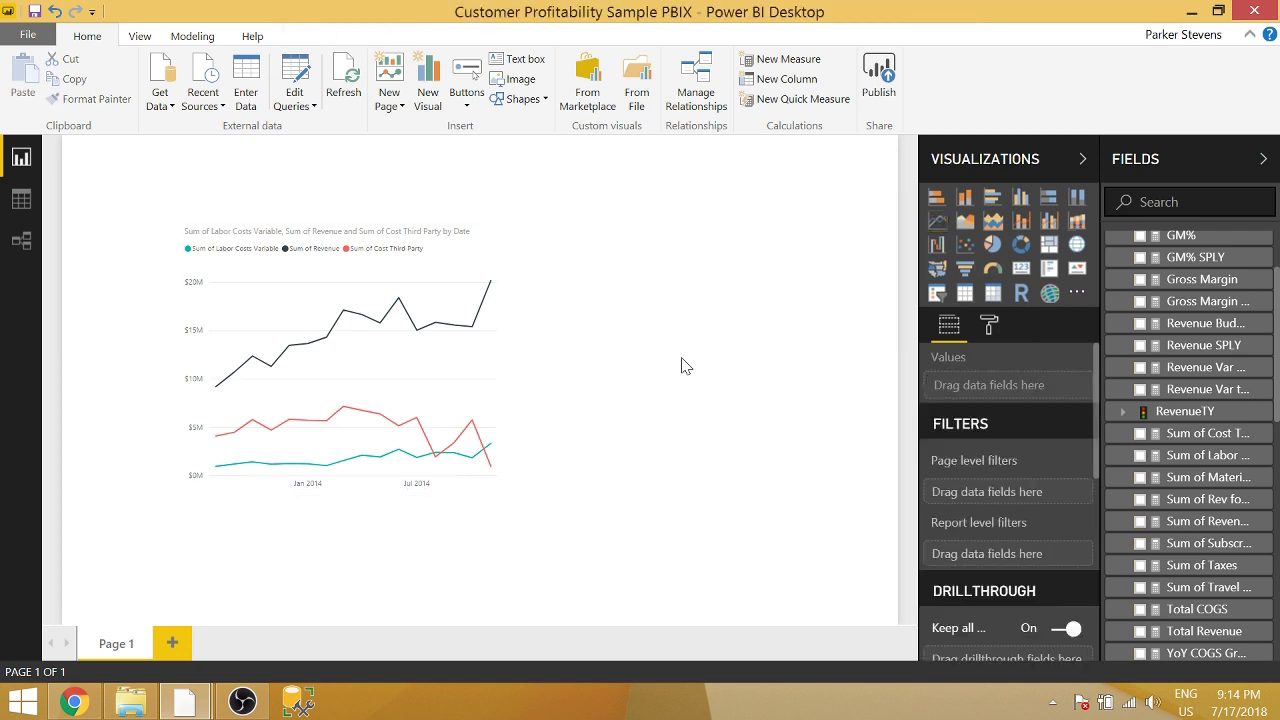
- Start a new entered-data table named _Measures with its first column renamed Selection
click(255, 78)
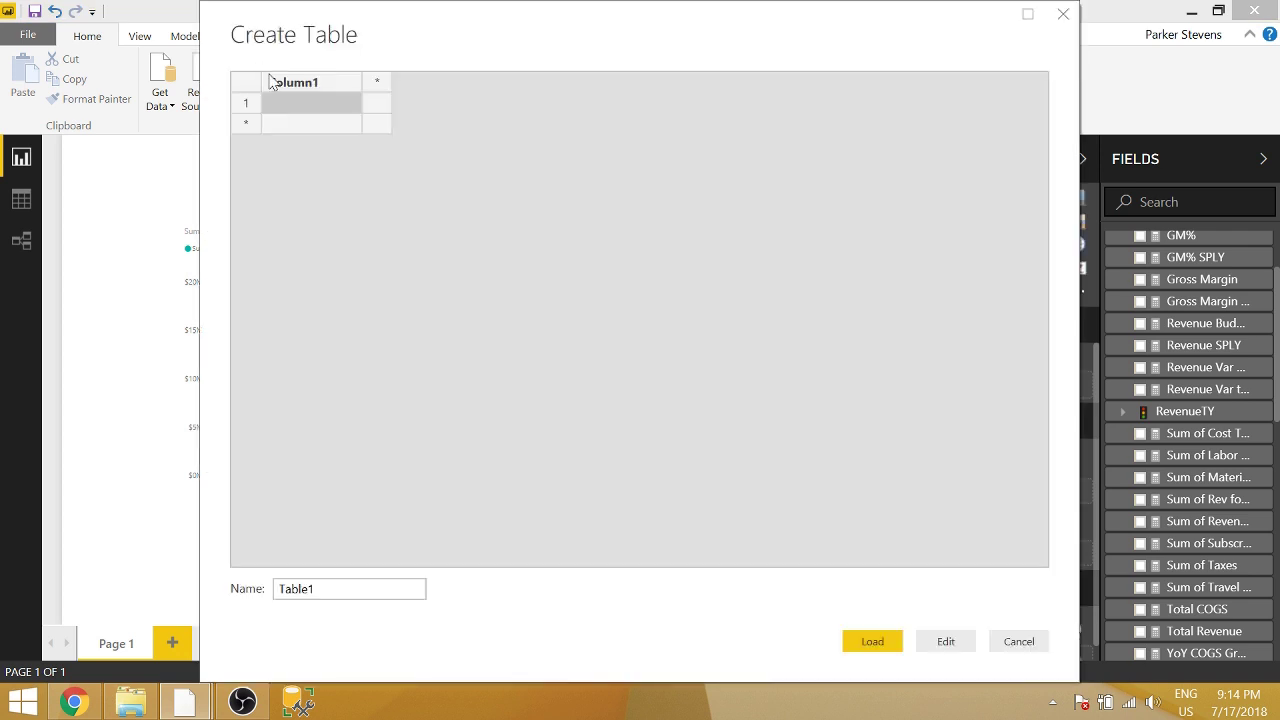
drag(320, 589, 234, 580)
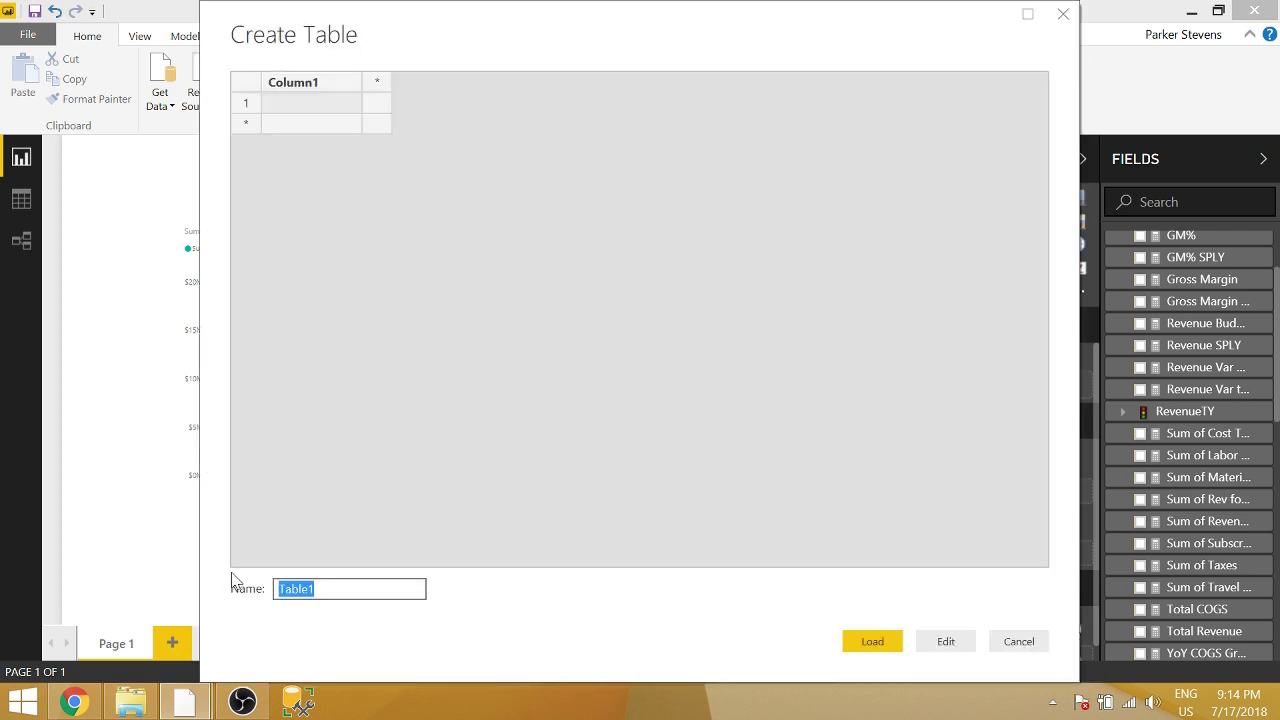
text(_Measures)
double_click(314, 87)
text(Selection)
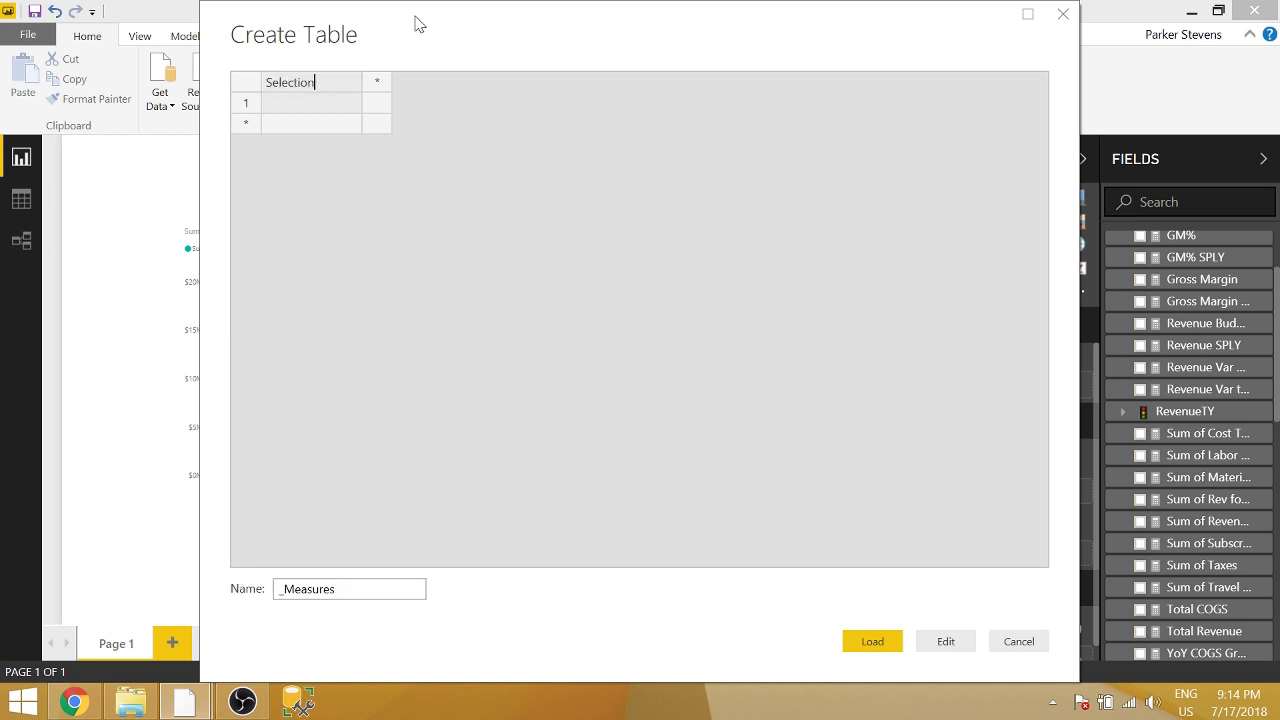
drag(420, 23, 855, 47)
- Enter the rows Labor, Revenue and Third Party, then load the table
click(767, 135)
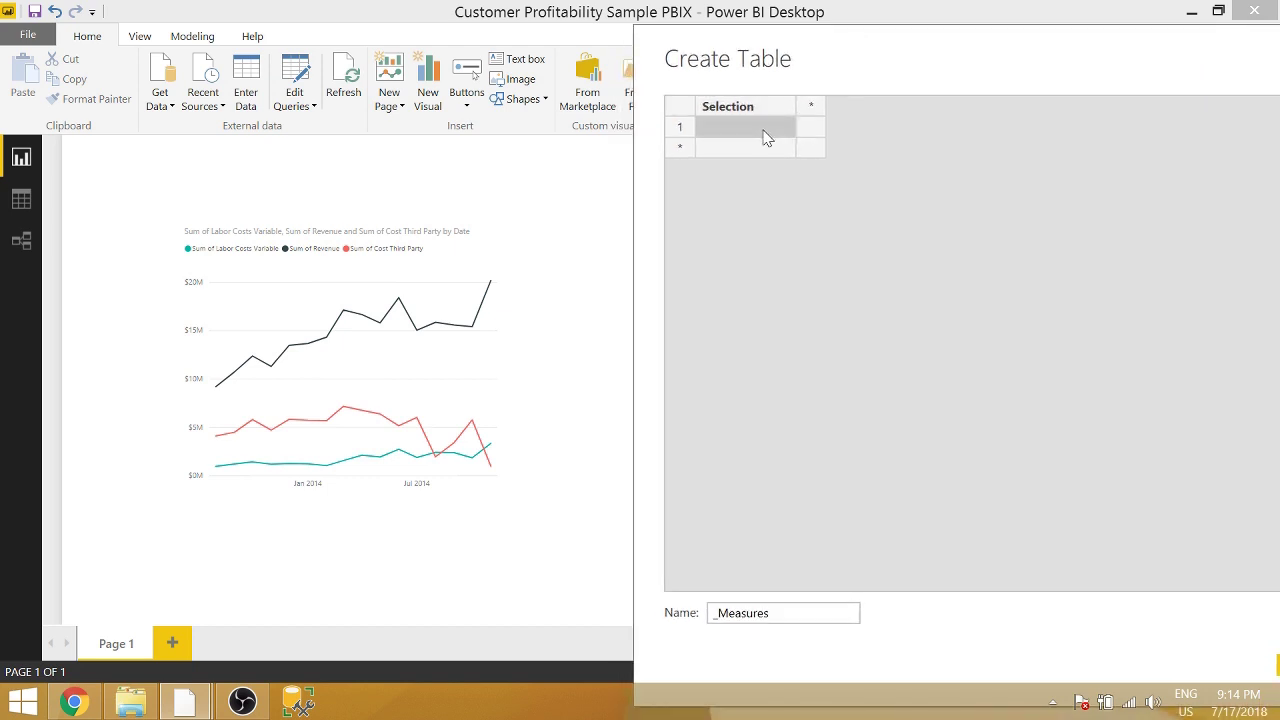
click(767, 137)
text(Labor)
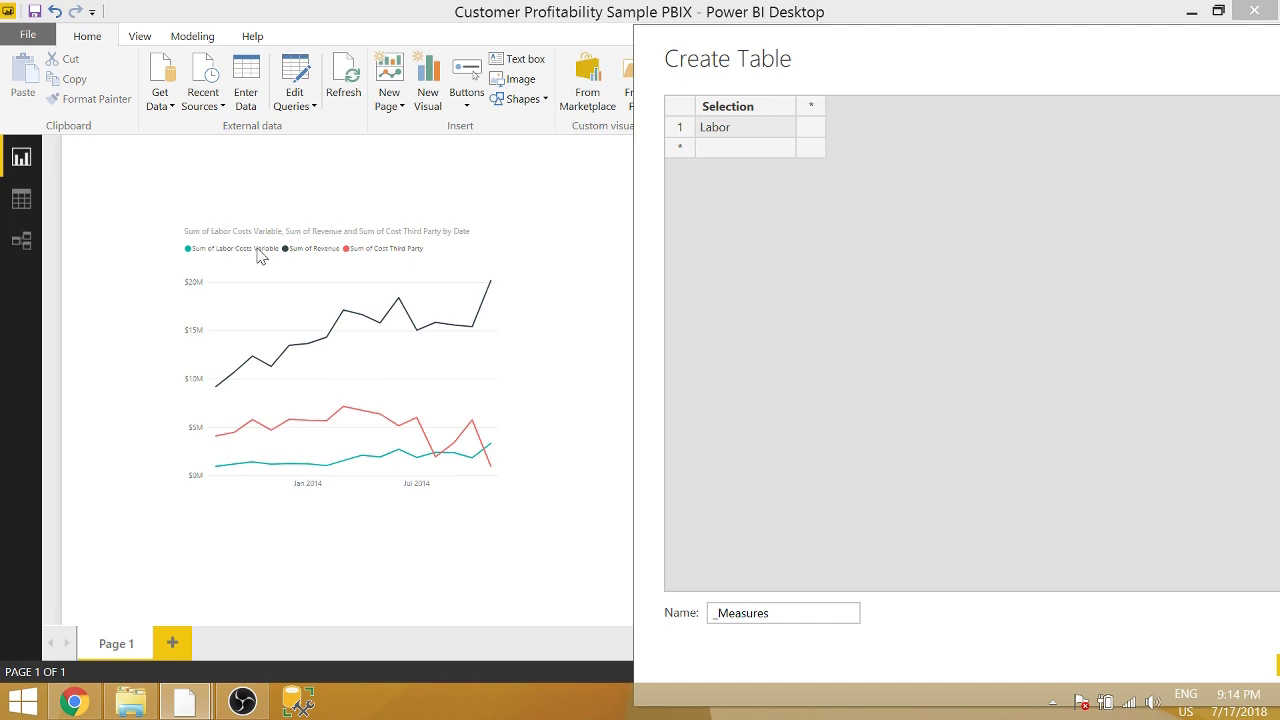
click(753, 147)
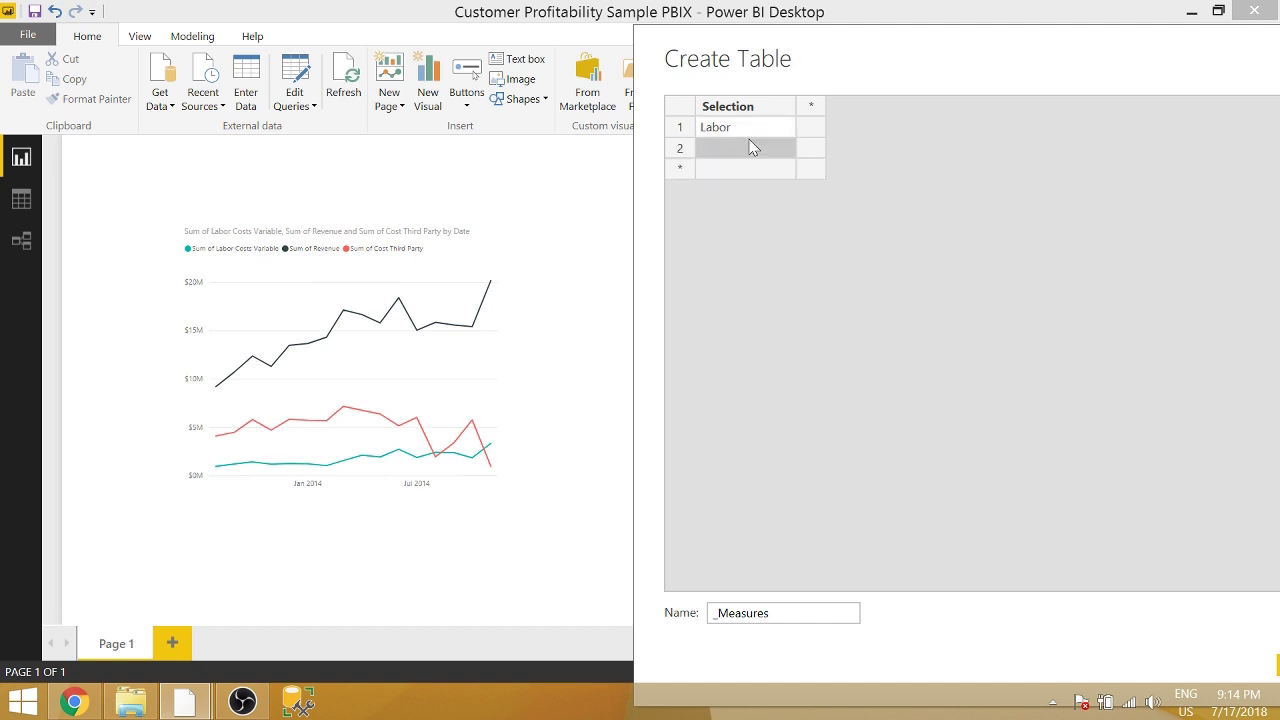
text(Revenue)
key(Return)
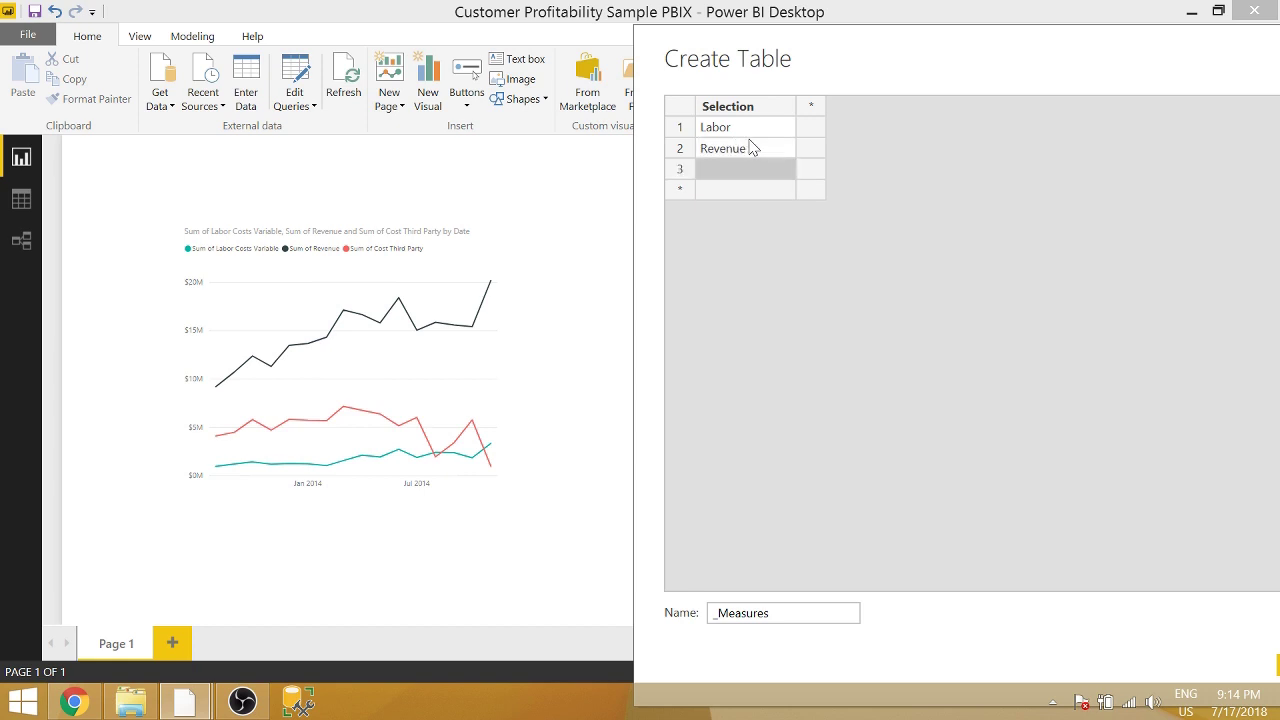
text(Third)
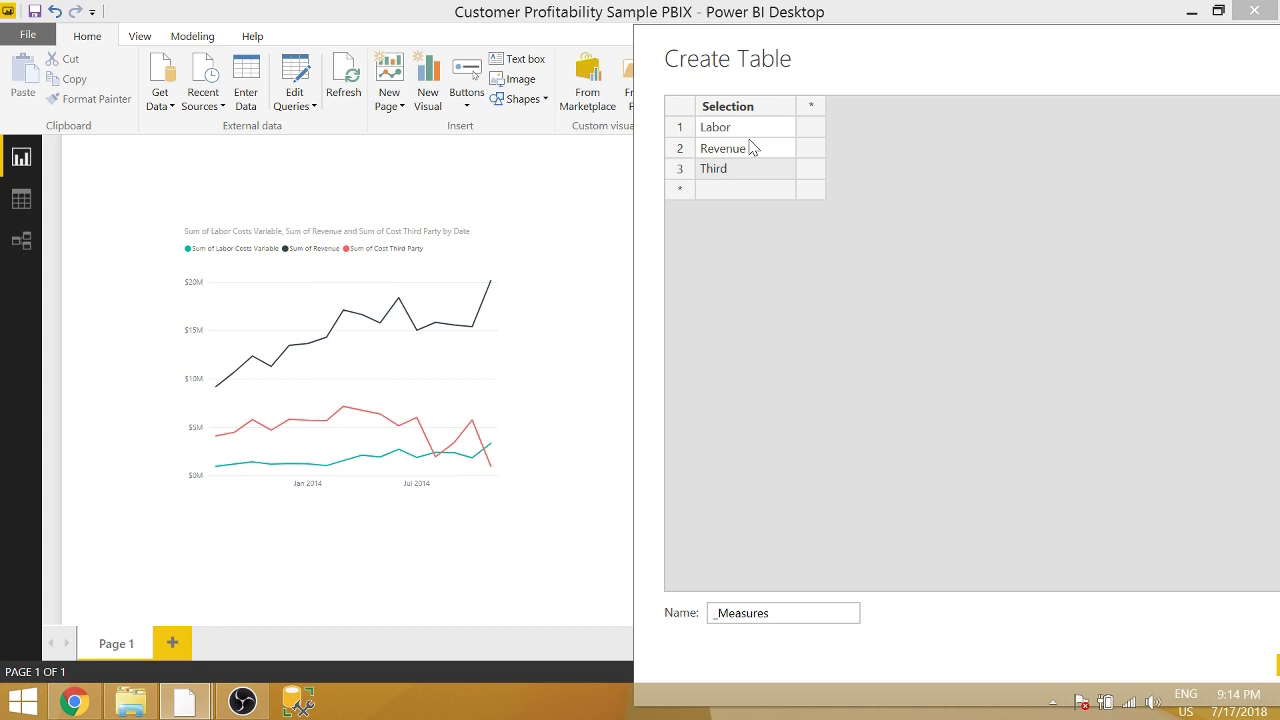
text( Party)
click(978, 639)
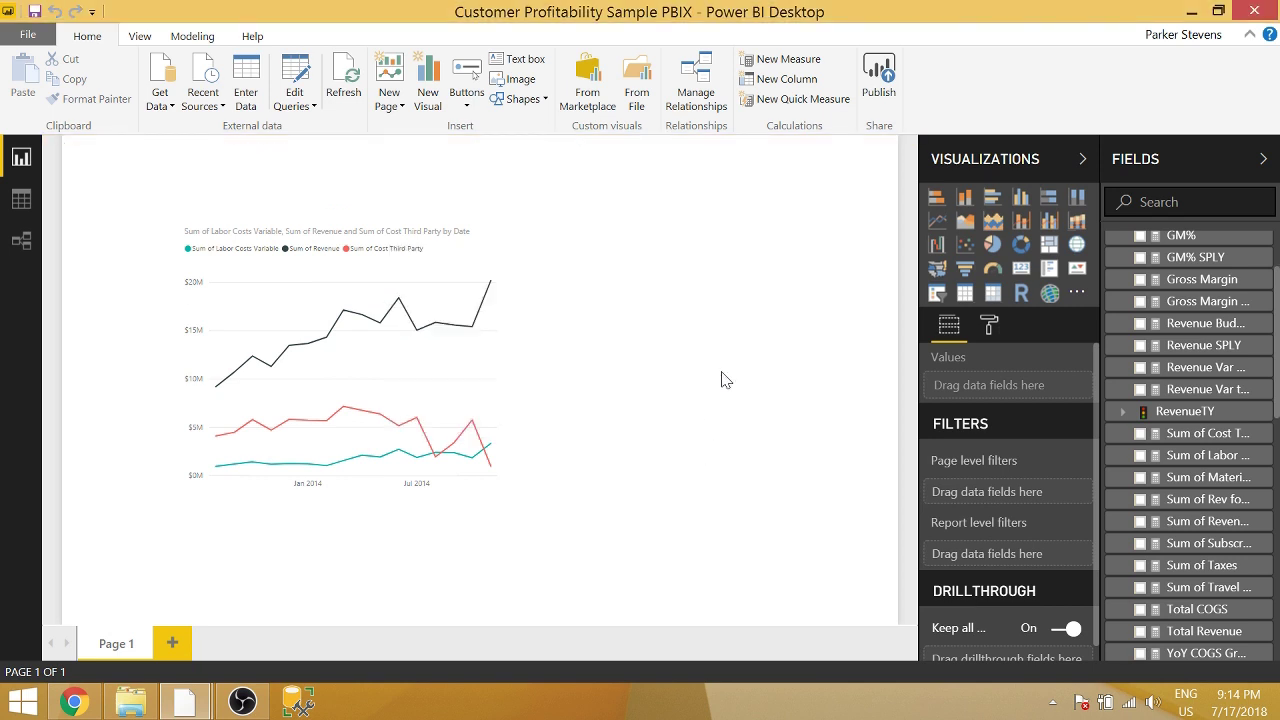
- Add a slicer on _Measures[Selection], place it right of the chart, and tick Labor
click(936, 292)
scroll(1213, 266, up, 3)
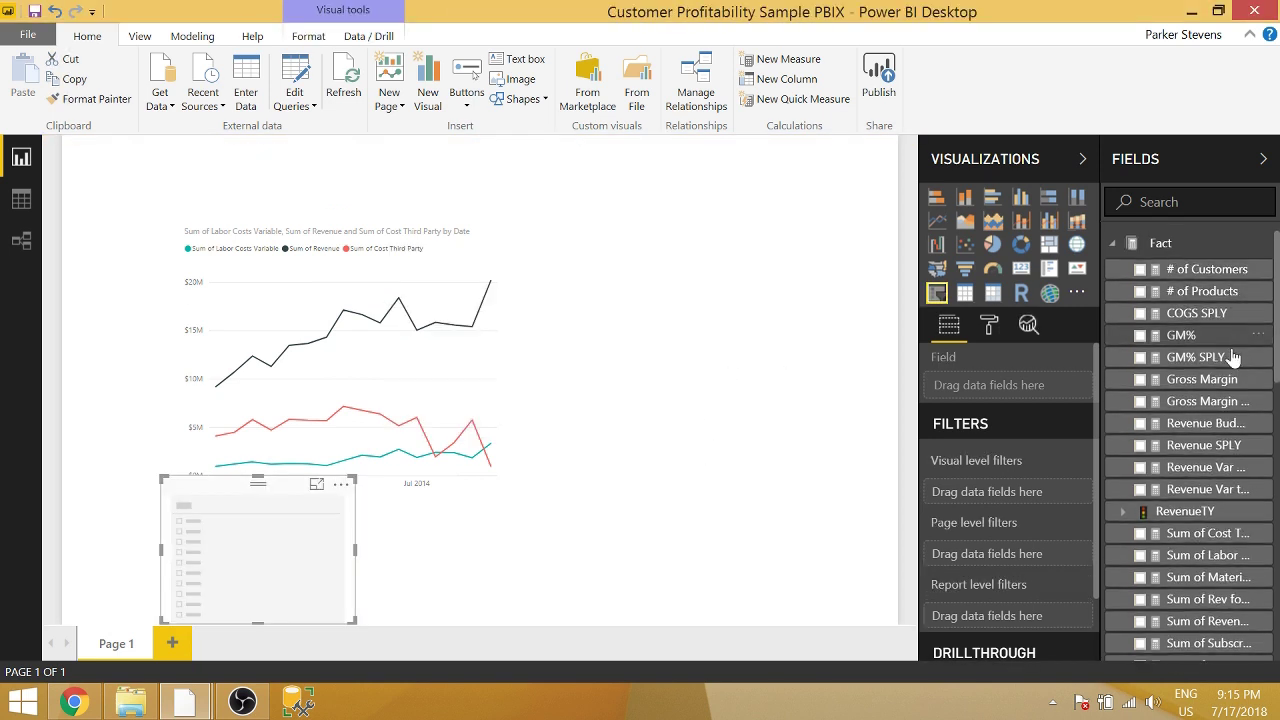
click(1115, 245)
click(1125, 265)
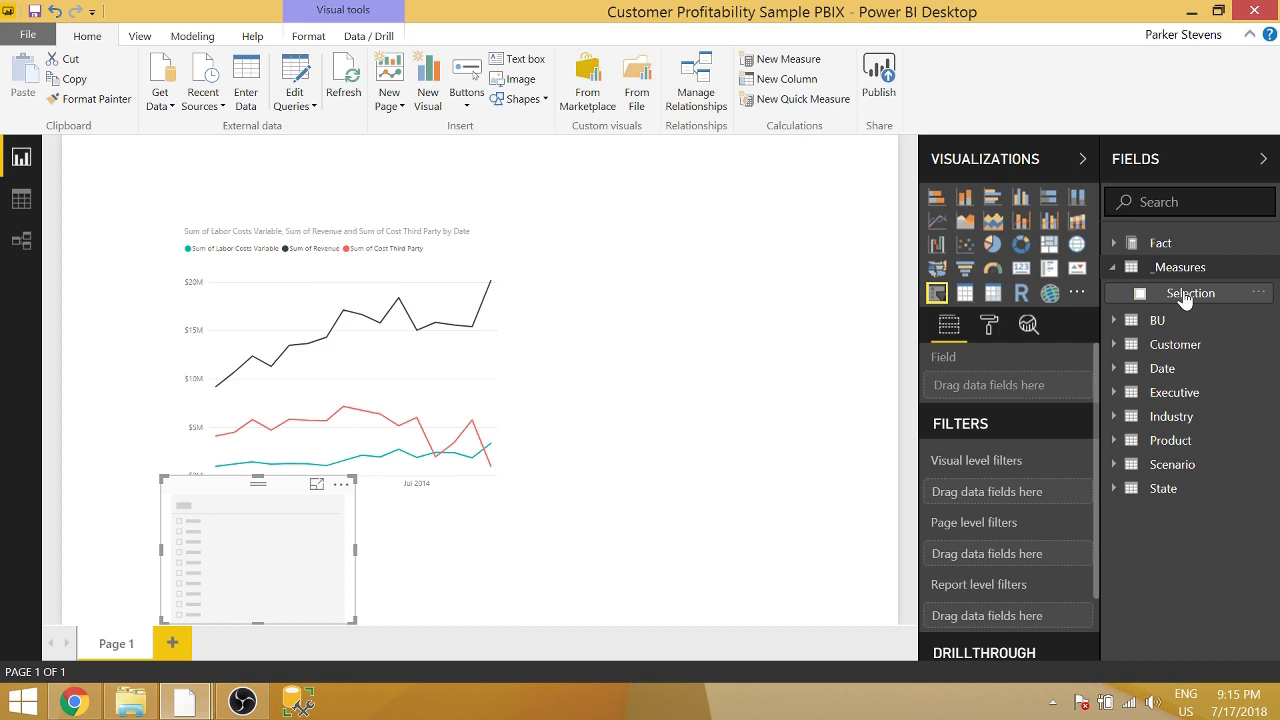
drag(1185, 294, 276, 573)
drag(270, 488, 721, 262)
click(640, 292)
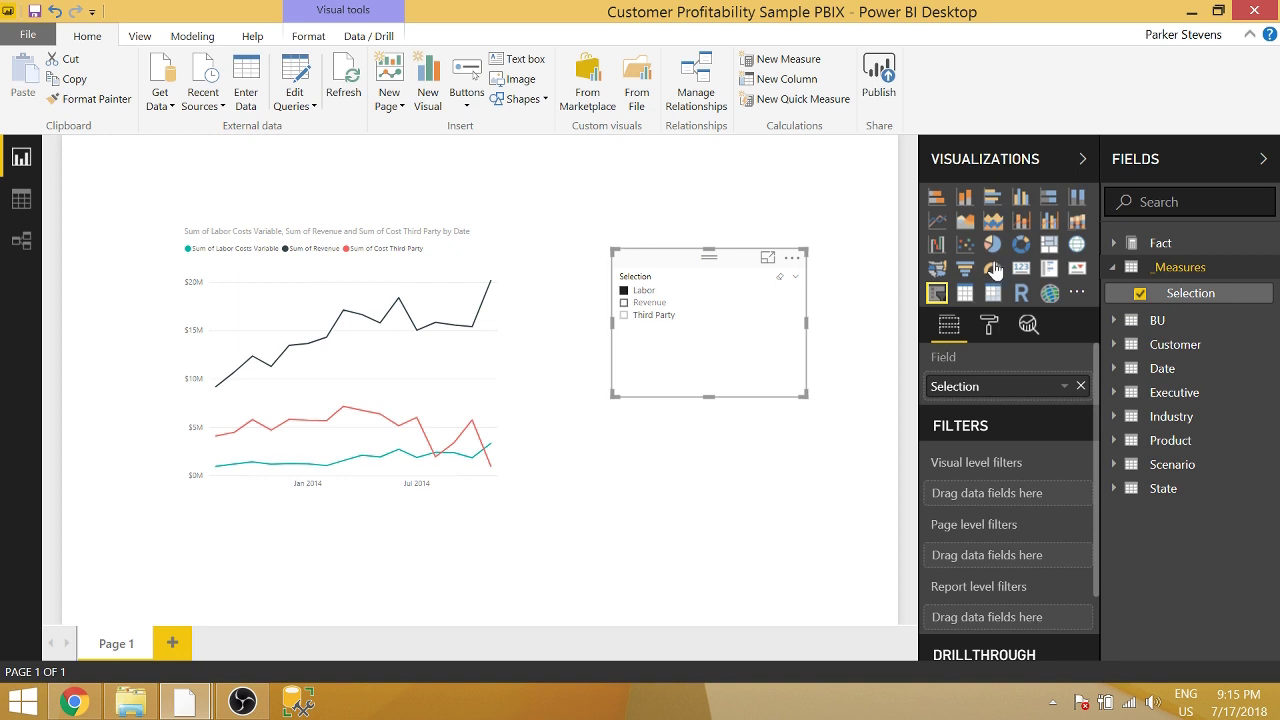
- Create a new measure in _Measures beginning Labor = COUNTROWS(DISTINCT(
right_click(1168, 272)
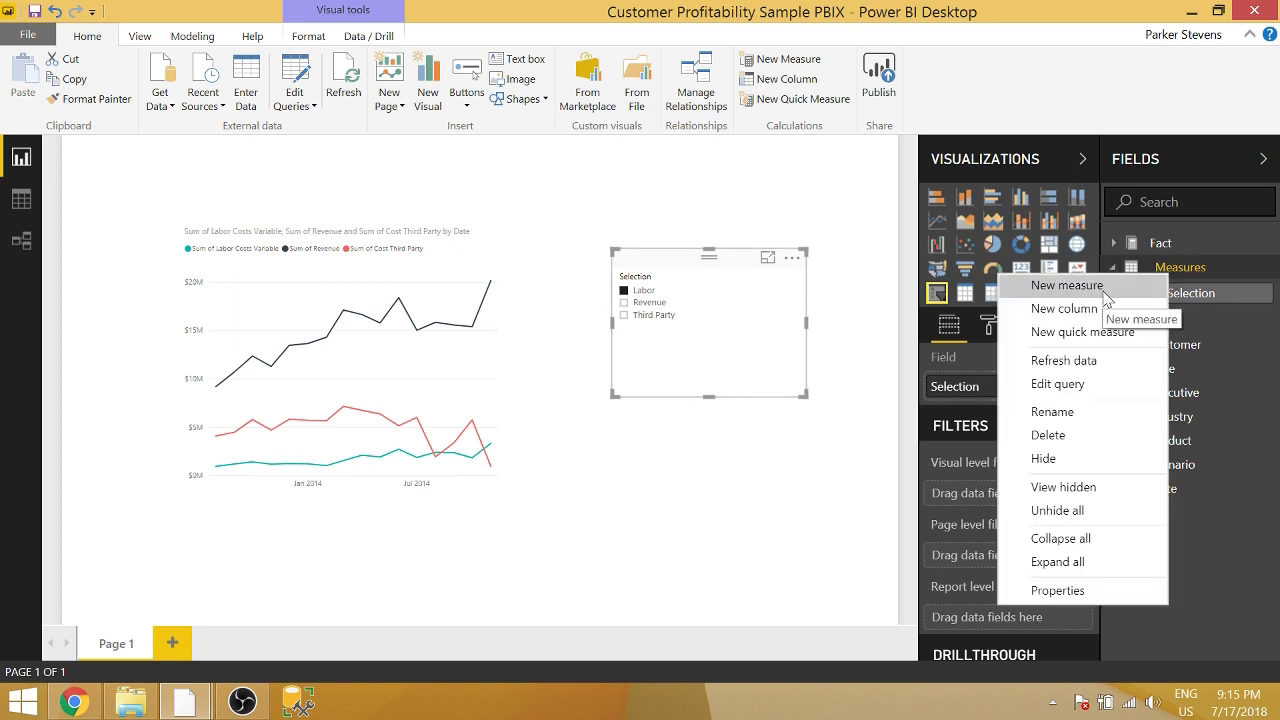
click(1067, 286)
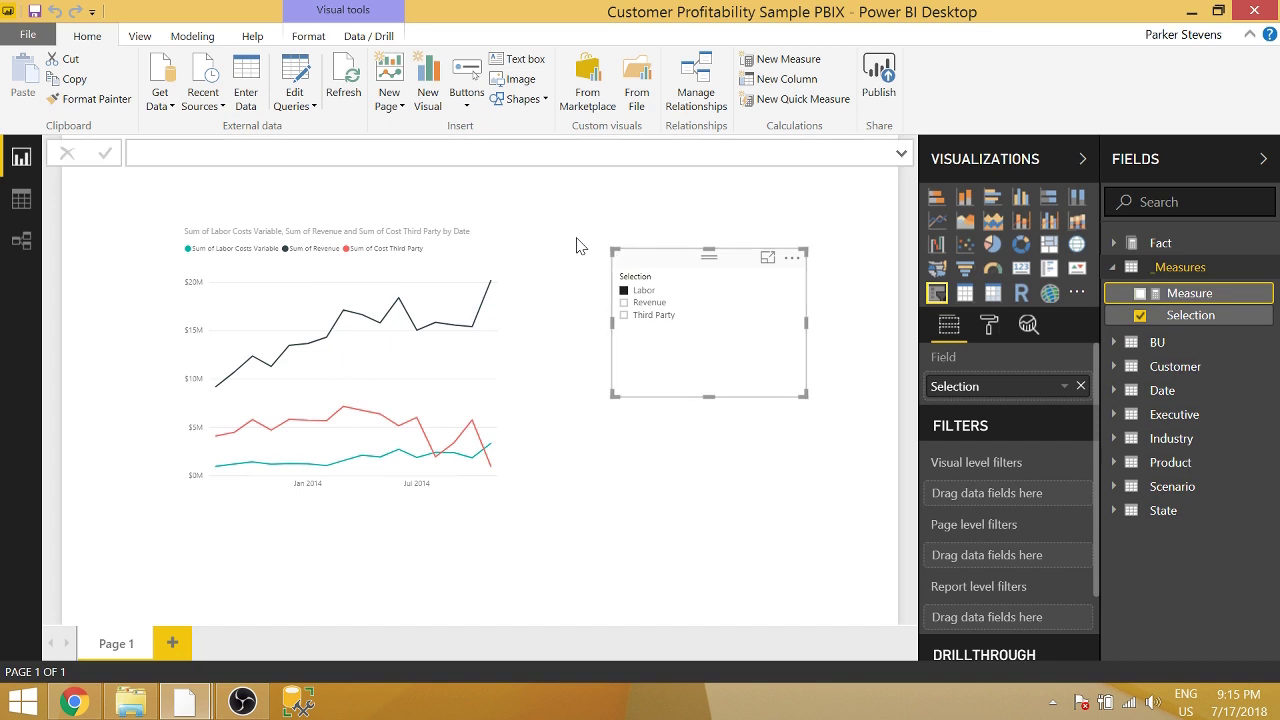
text(Labor =)
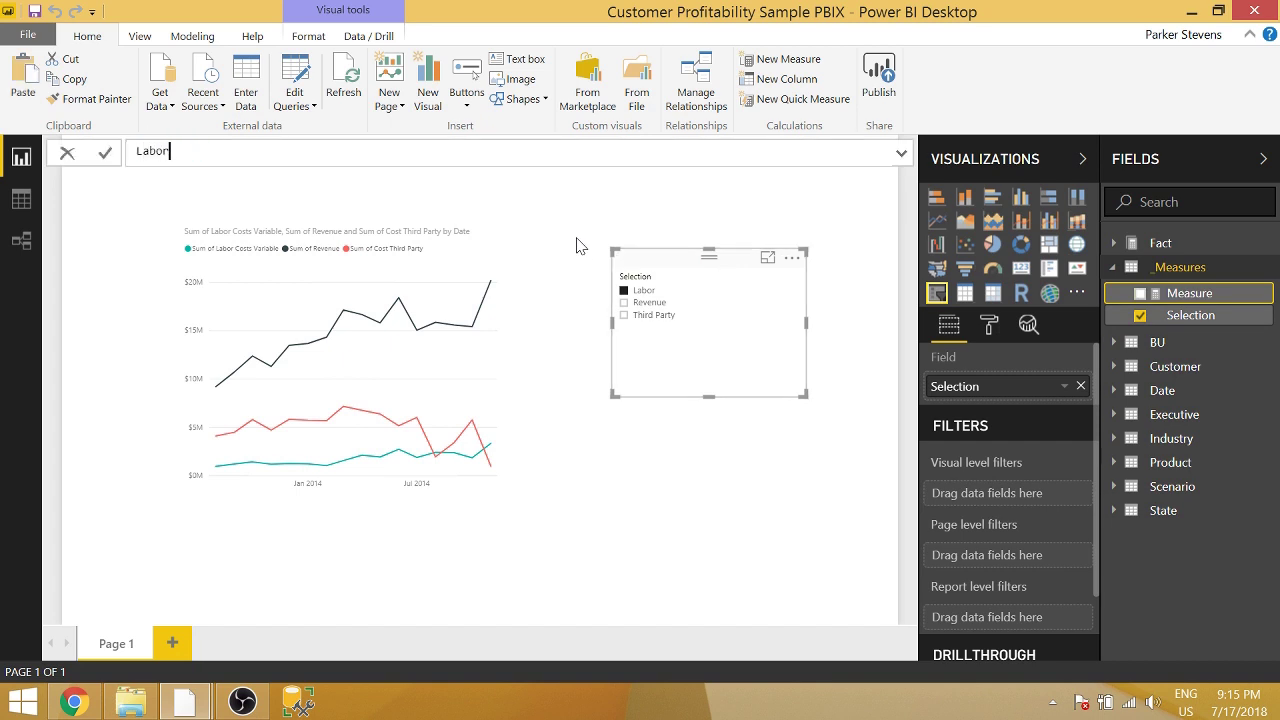
key(shift+Return)
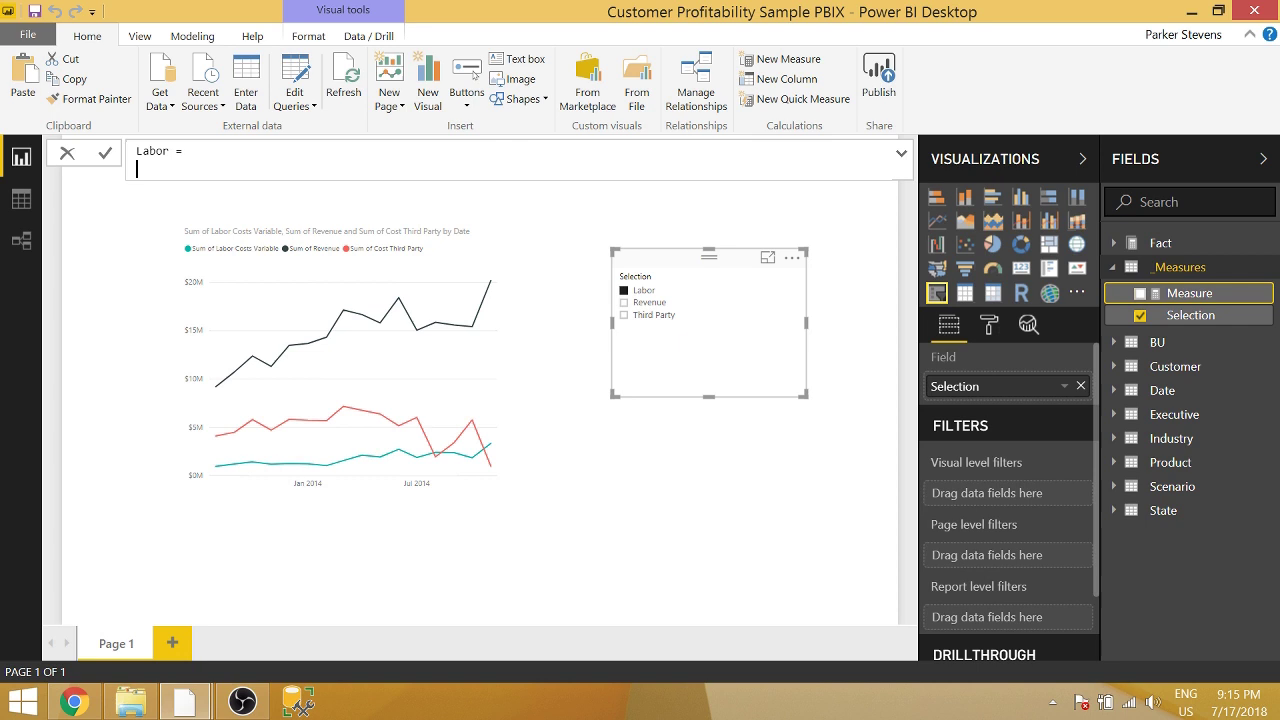
text(COUNT)
key(Down)
key(Down)
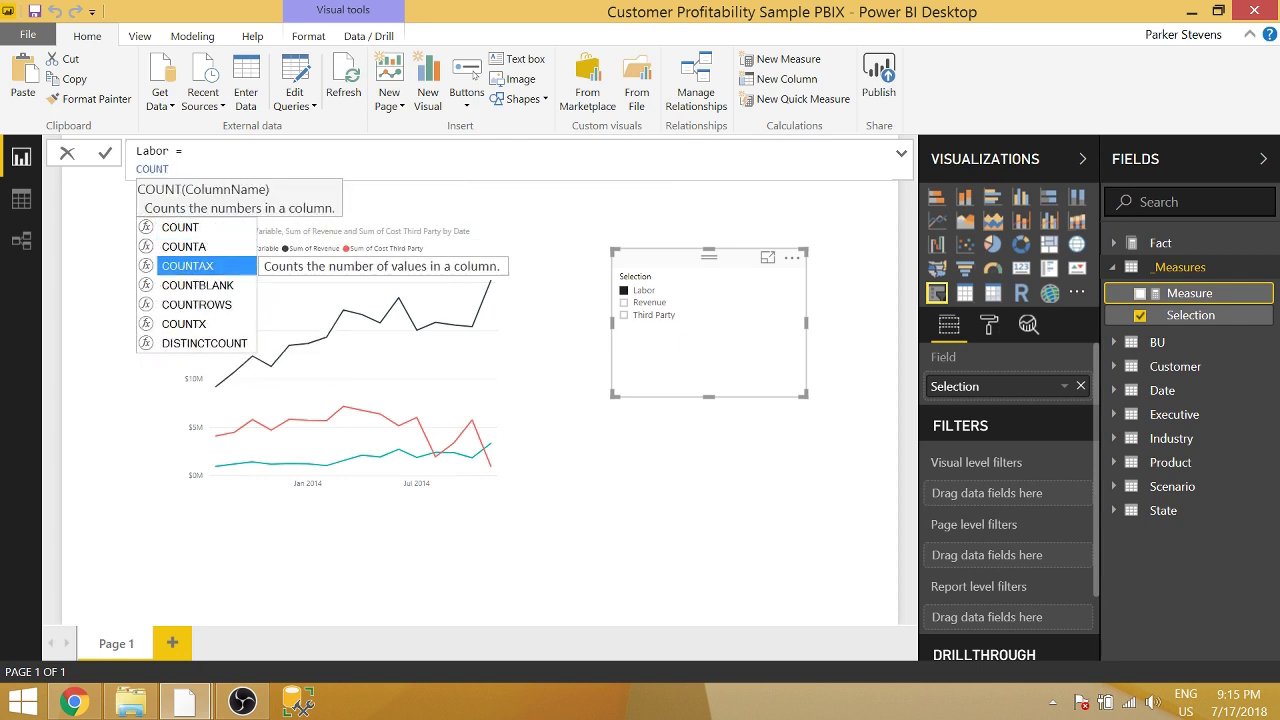
key(Down)
key(Down)
key(Tab)
text(DIS)
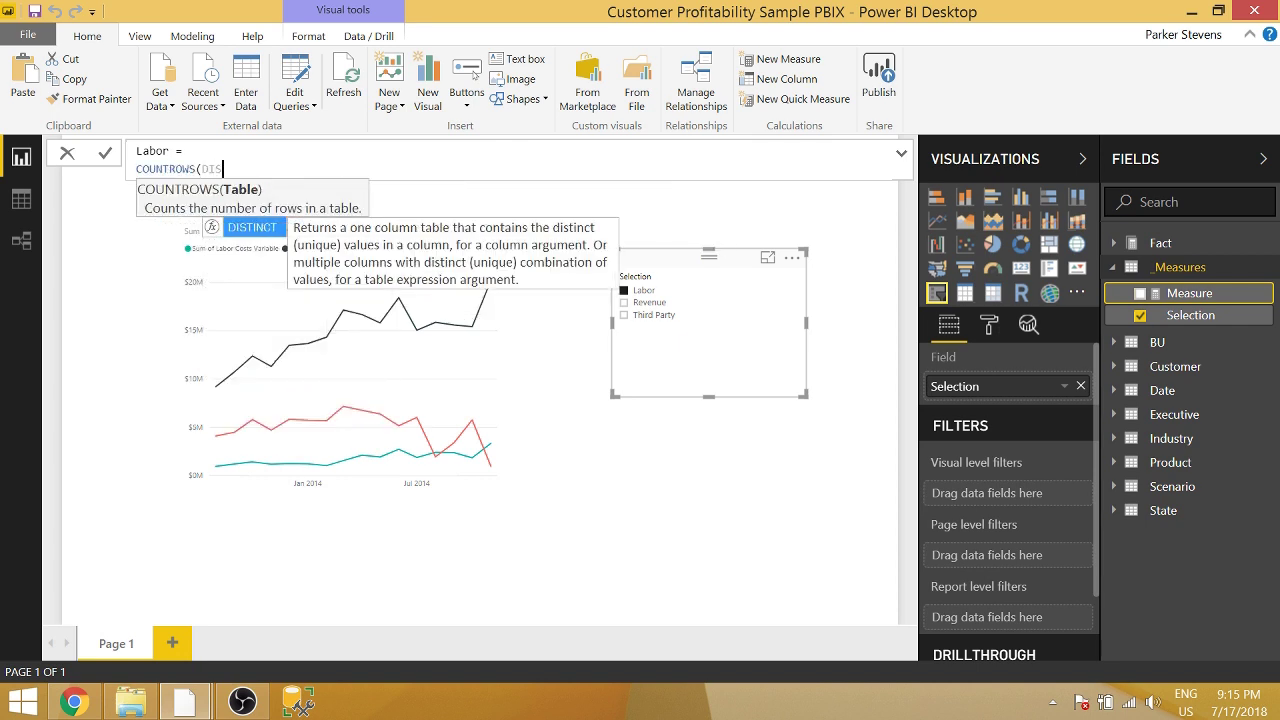
key(Tab)
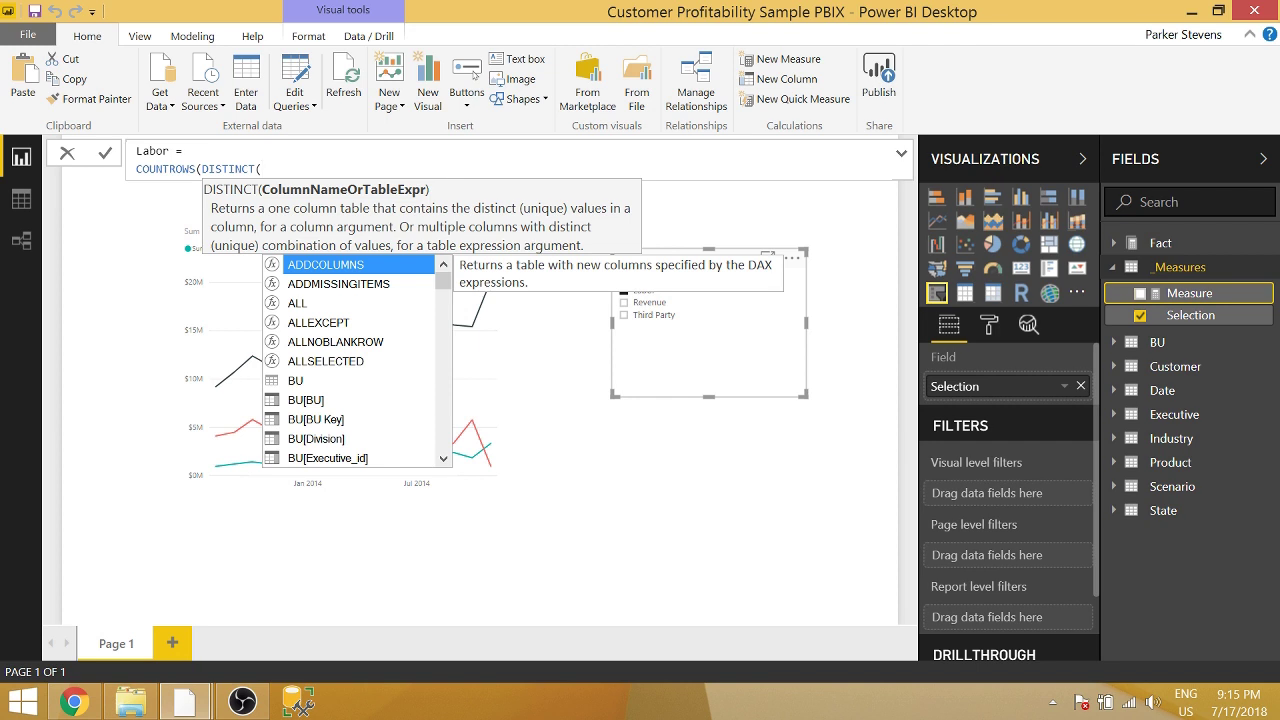
- Add FILTER(ALLSELECTED(_Measures[Selection]), as the table being counted
key(shift+Return)
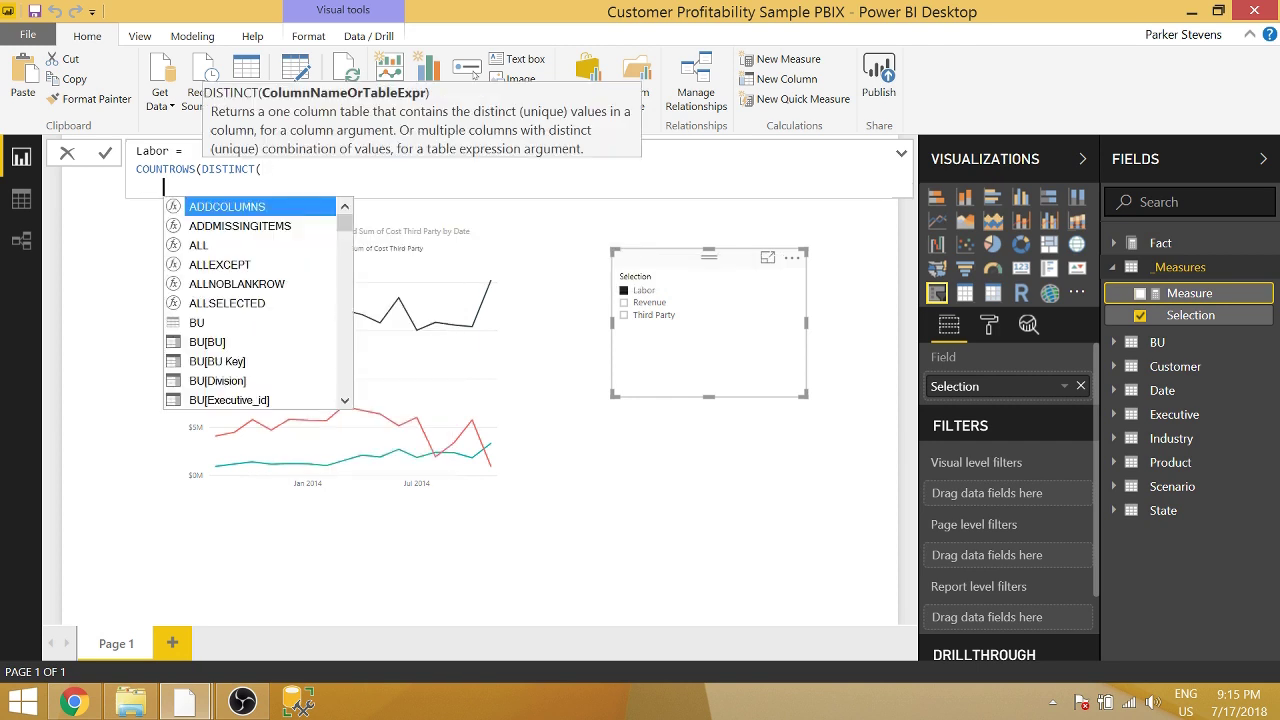
text(FILT)
key(Tab)
key(shift+Return)
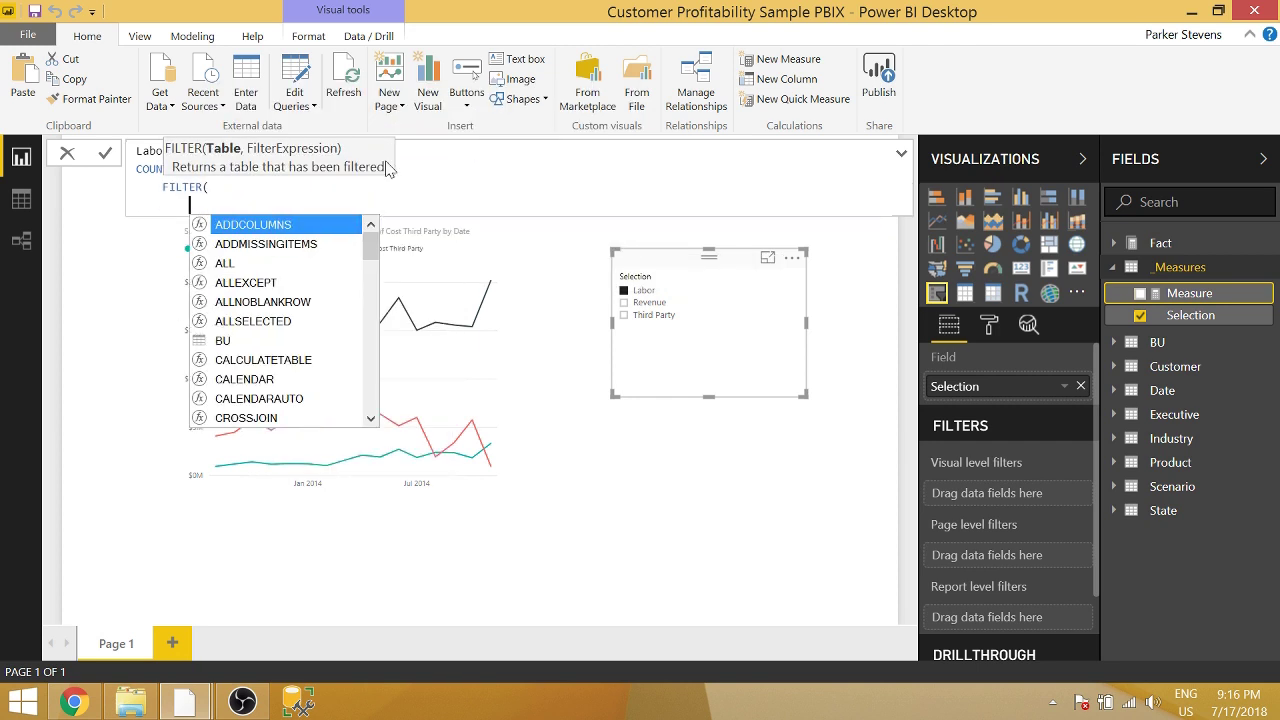
text(ALLS)
key(Tab)
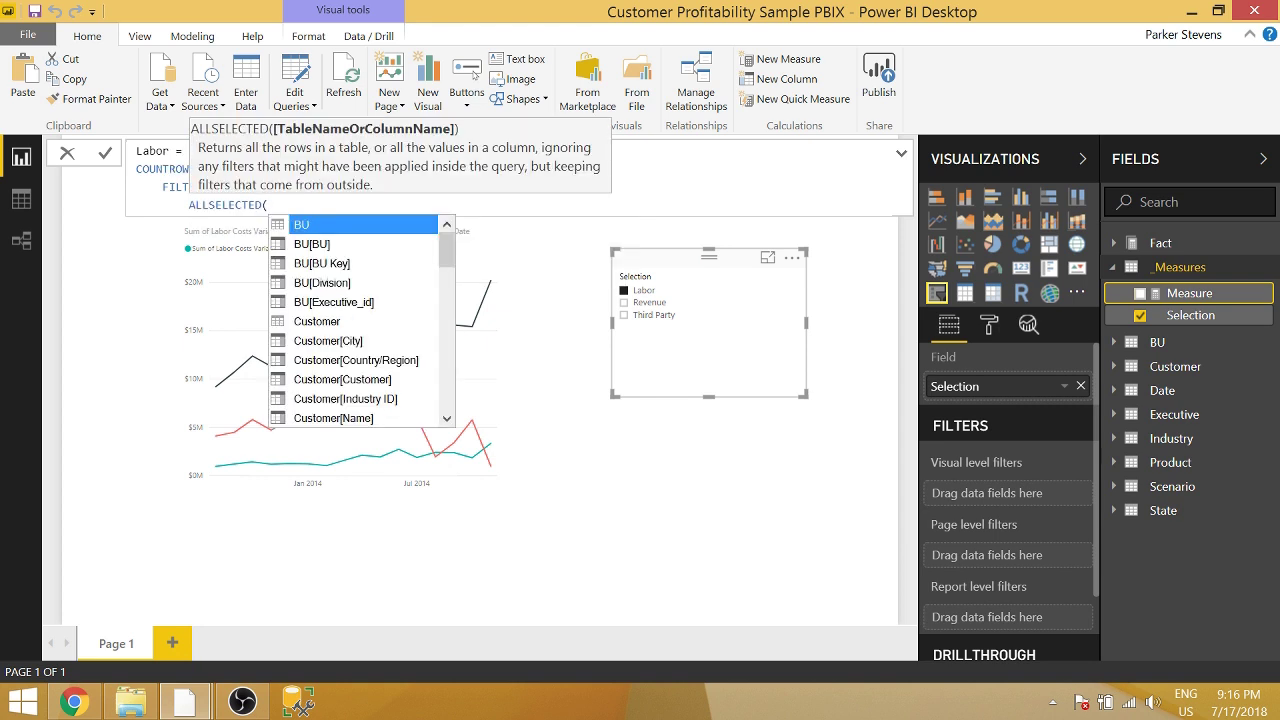
text(mea)
key(Down)
key(Tab)
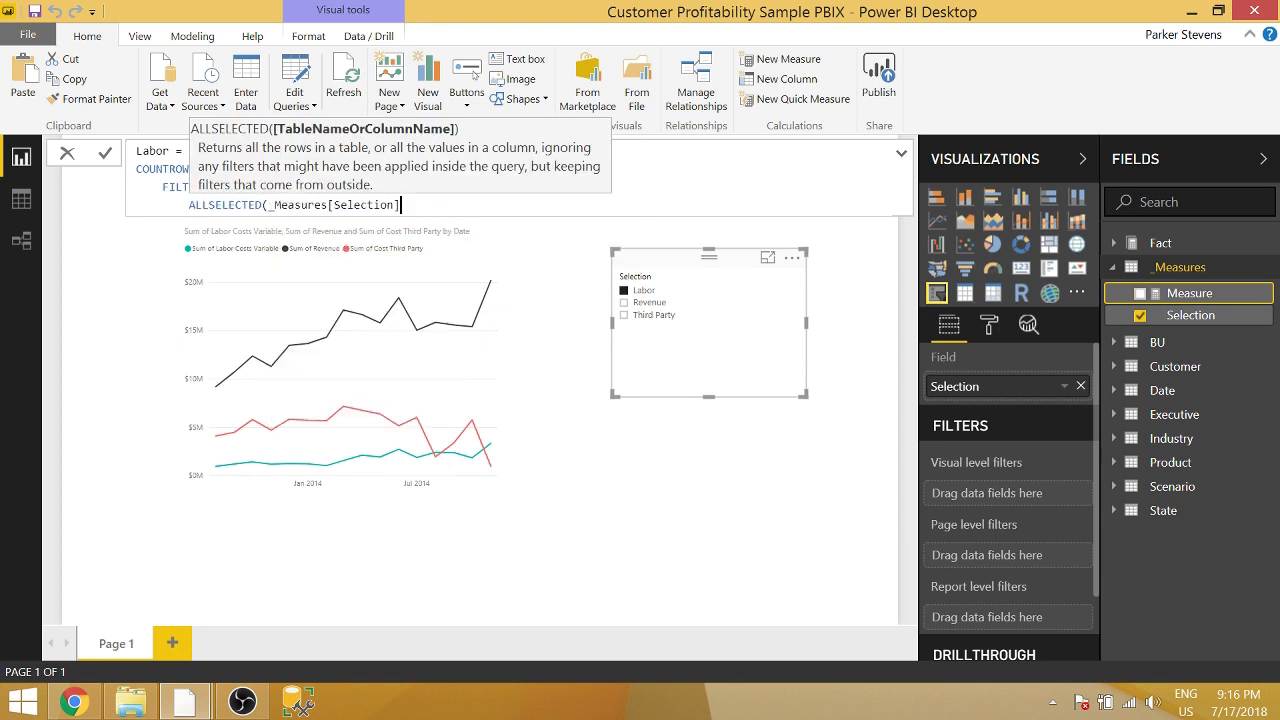
text(),)
- Finish with the condition _Measures[Selection] = "Labor" and close all parentheses
key(shift+Return)
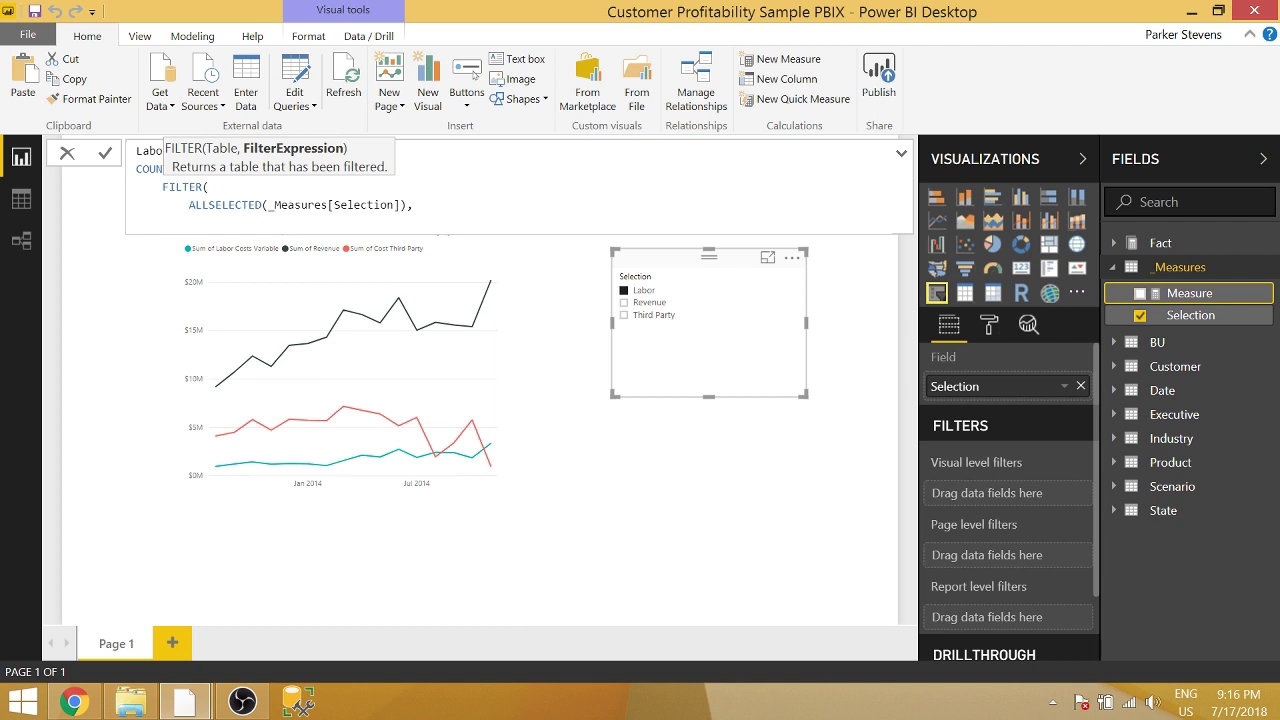
text(sele)
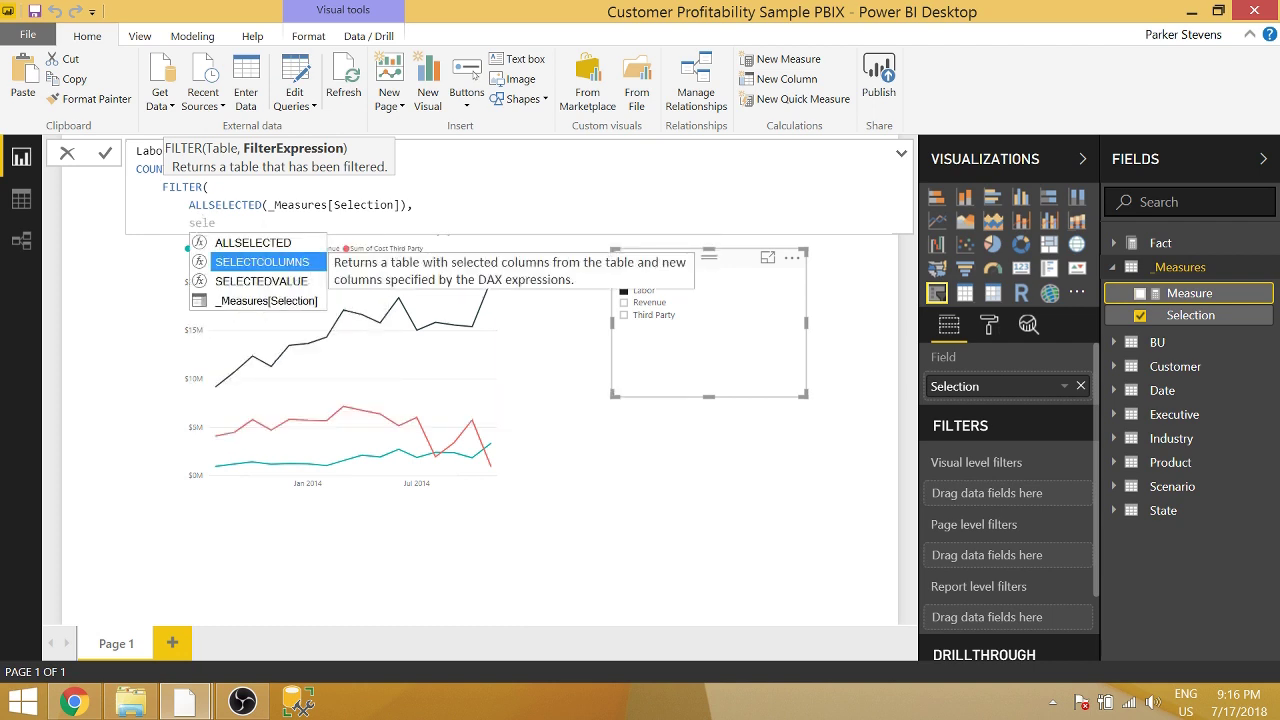
key(Down)
key(Down)
key(Tab)
text(= )
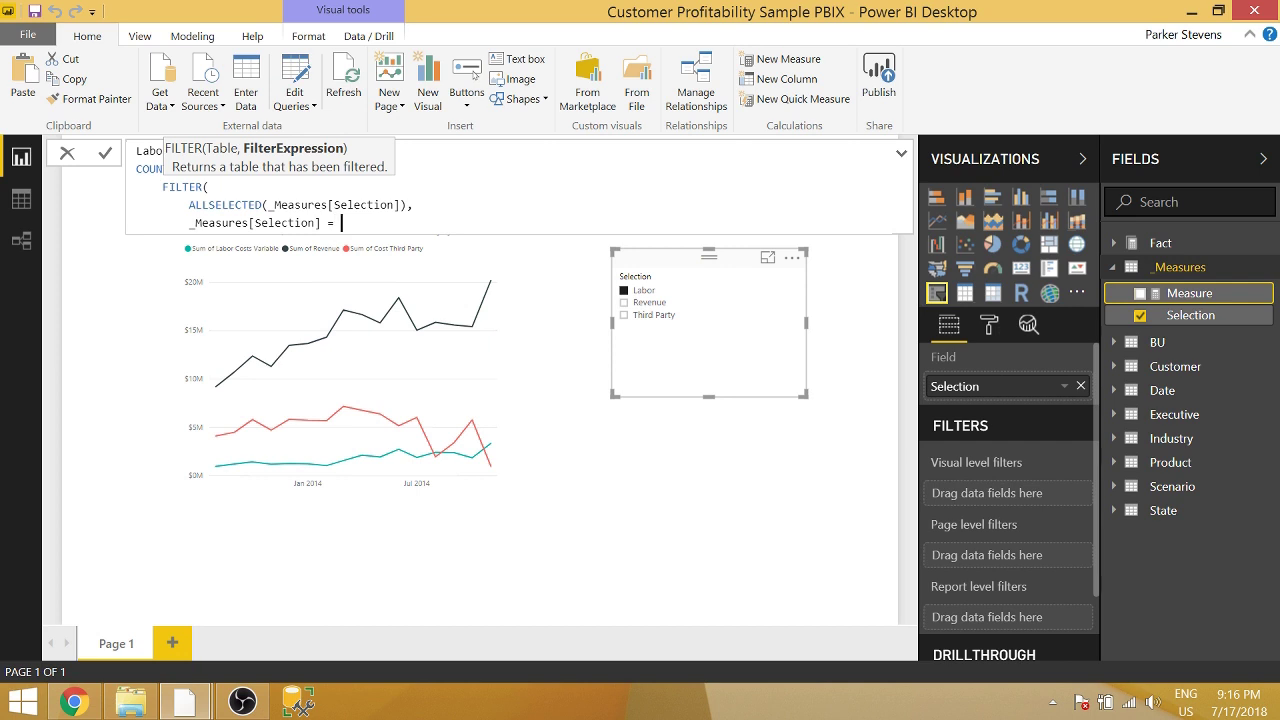
text("Labor)
text(")
key(shift+Return)
text())
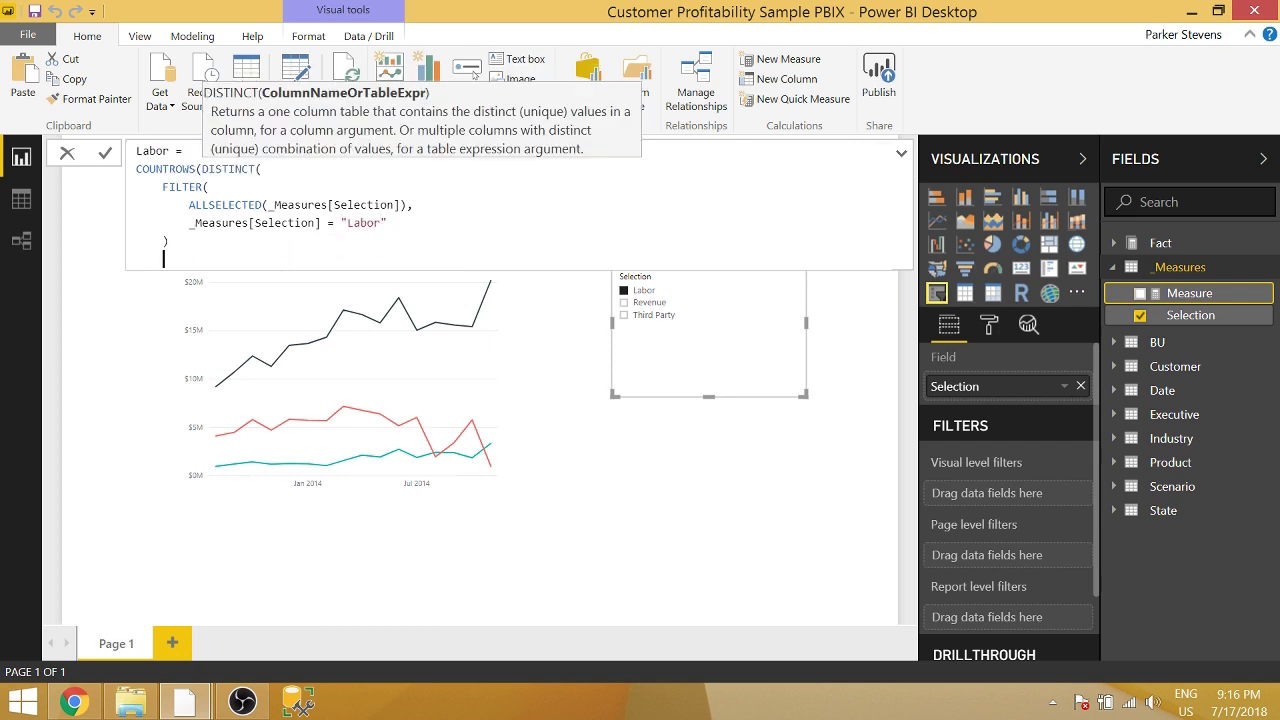
key(shift+Return)
text()))
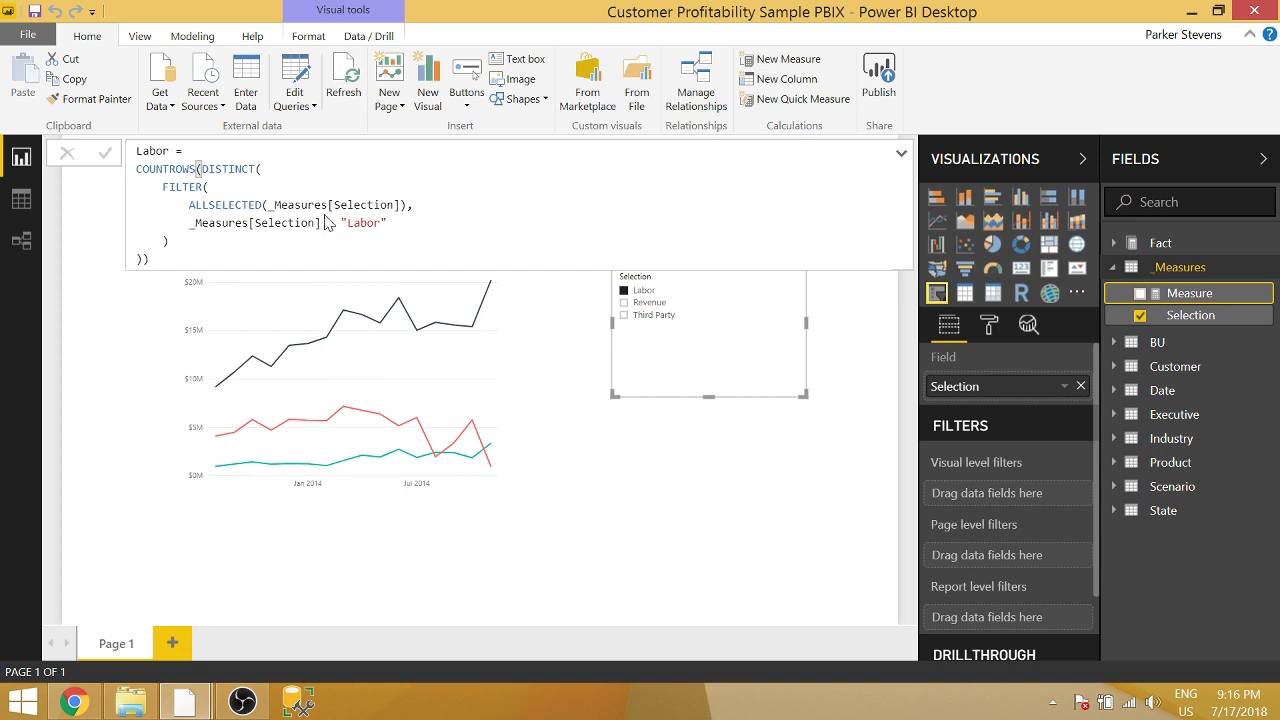
- Commit the Labor measure and add a card showing it beside the Selection slicer
key(Return)
click(860, 457)
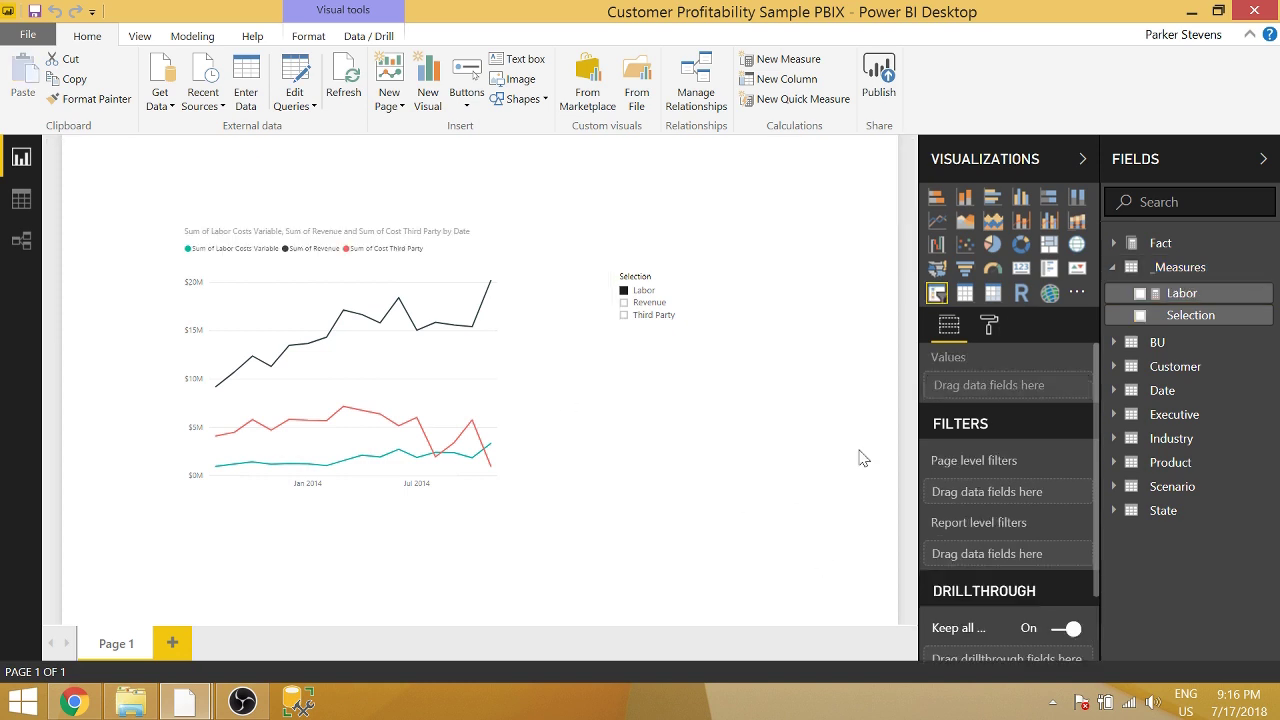
click(1022, 274)
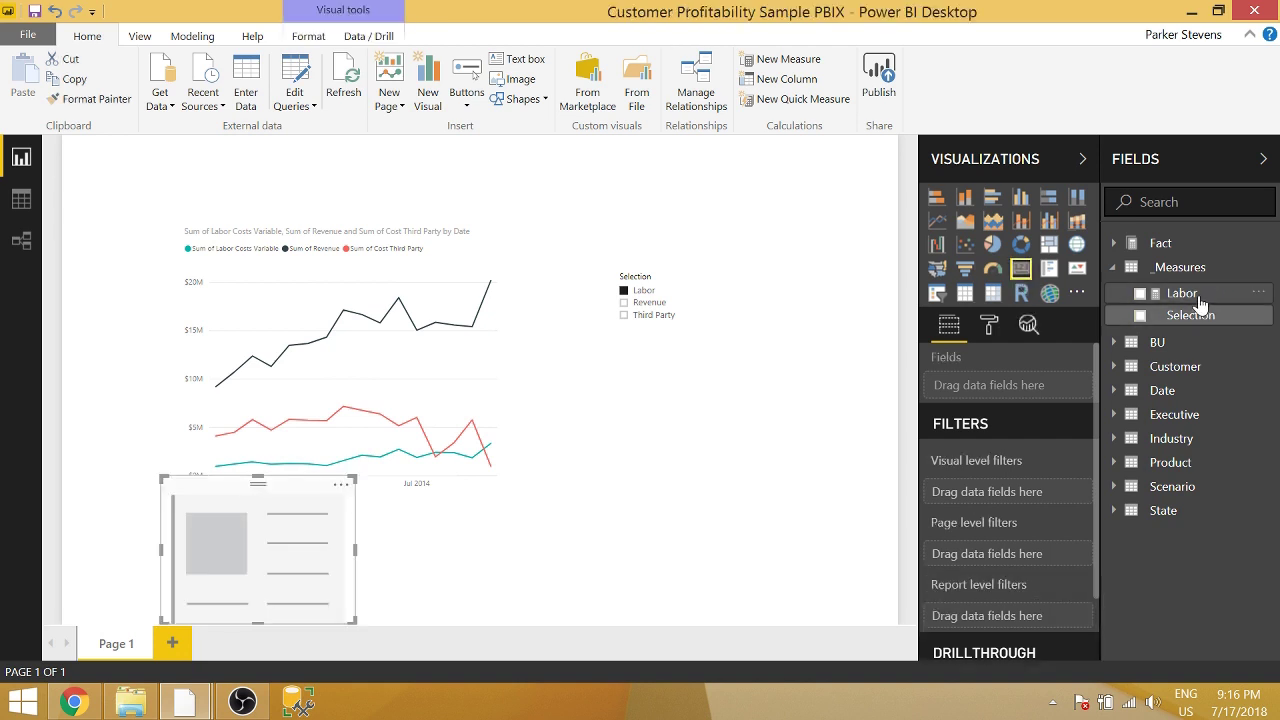
drag(1194, 300, 255, 556)
drag(284, 508, 741, 378)
- Toggle Labor and Revenue in the slicer to test the card, then move it below the slicer
click(645, 291)
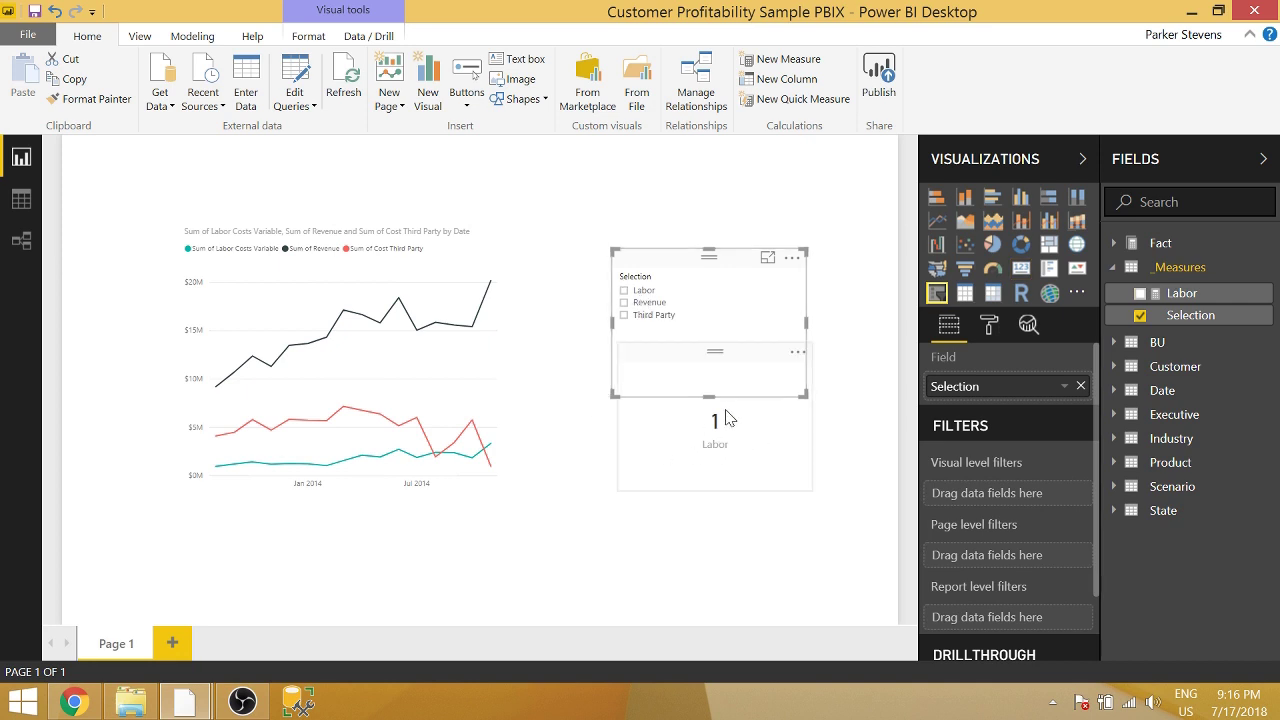
click(648, 304)
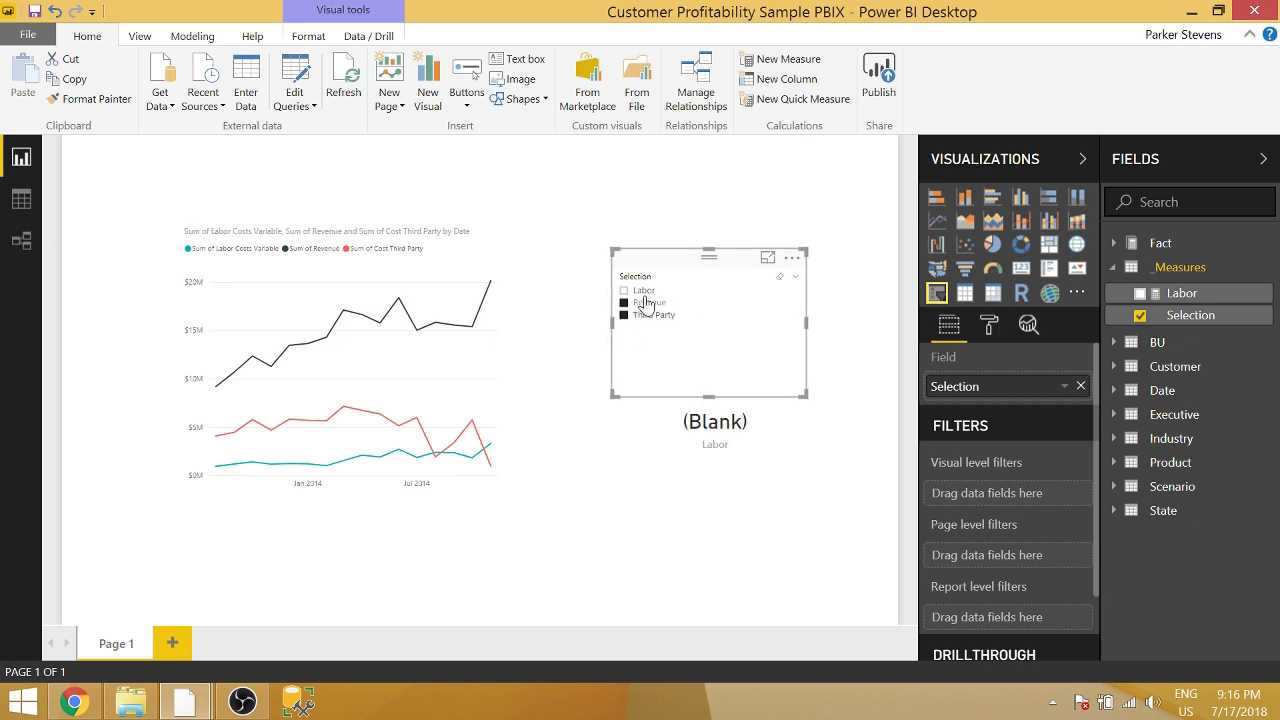
click(645, 292)
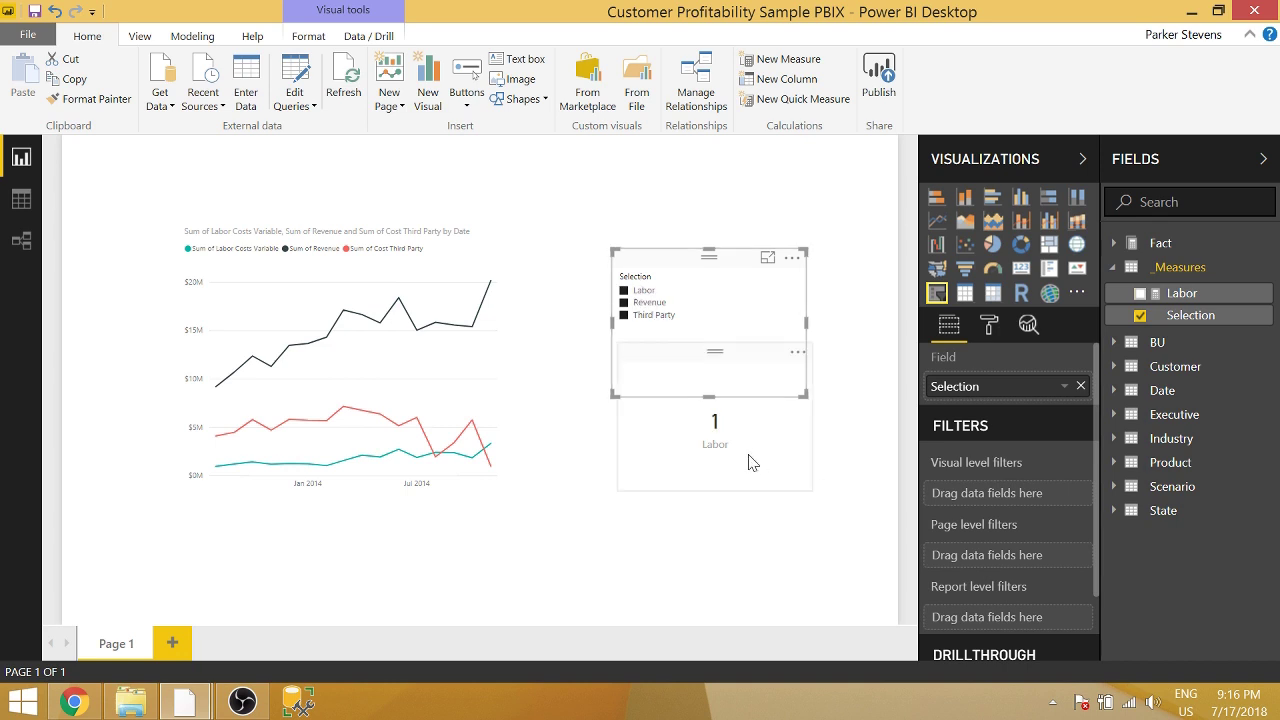
drag(697, 440, 694, 472)
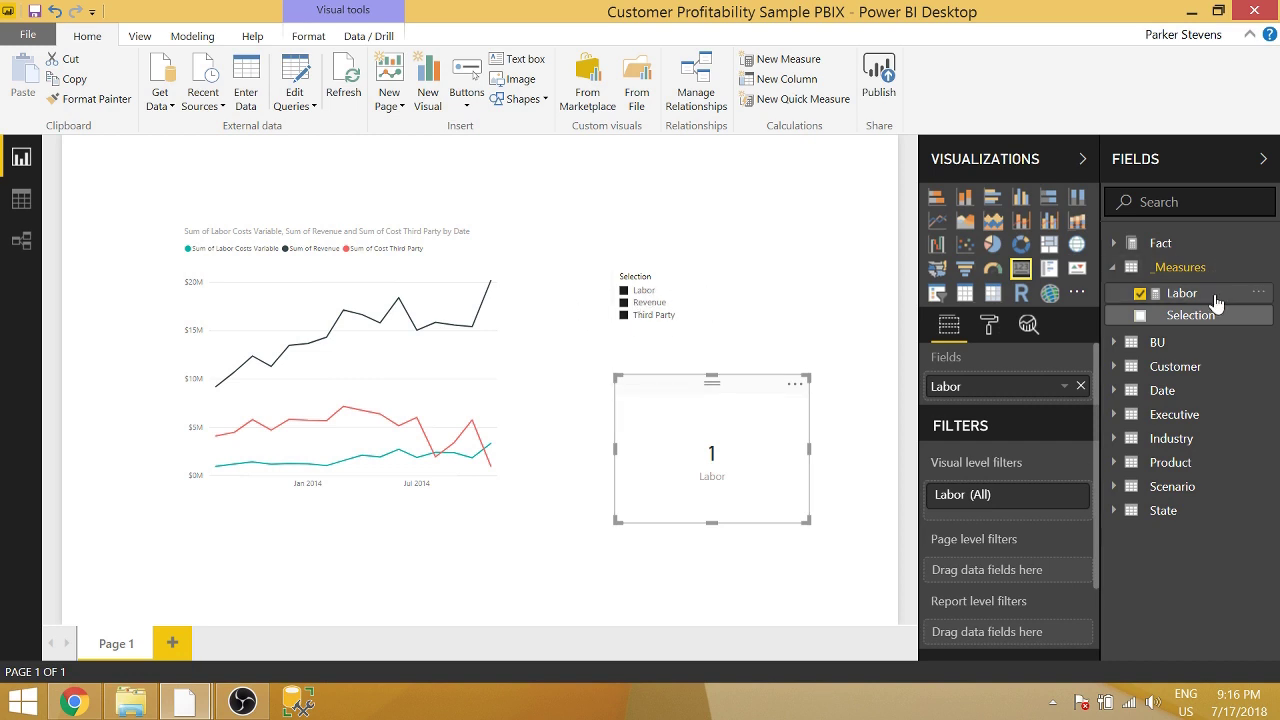
- Rewrite Labor as VAR LogicTest = the count = 1, with RETURN LogicTest
click(1175, 293)
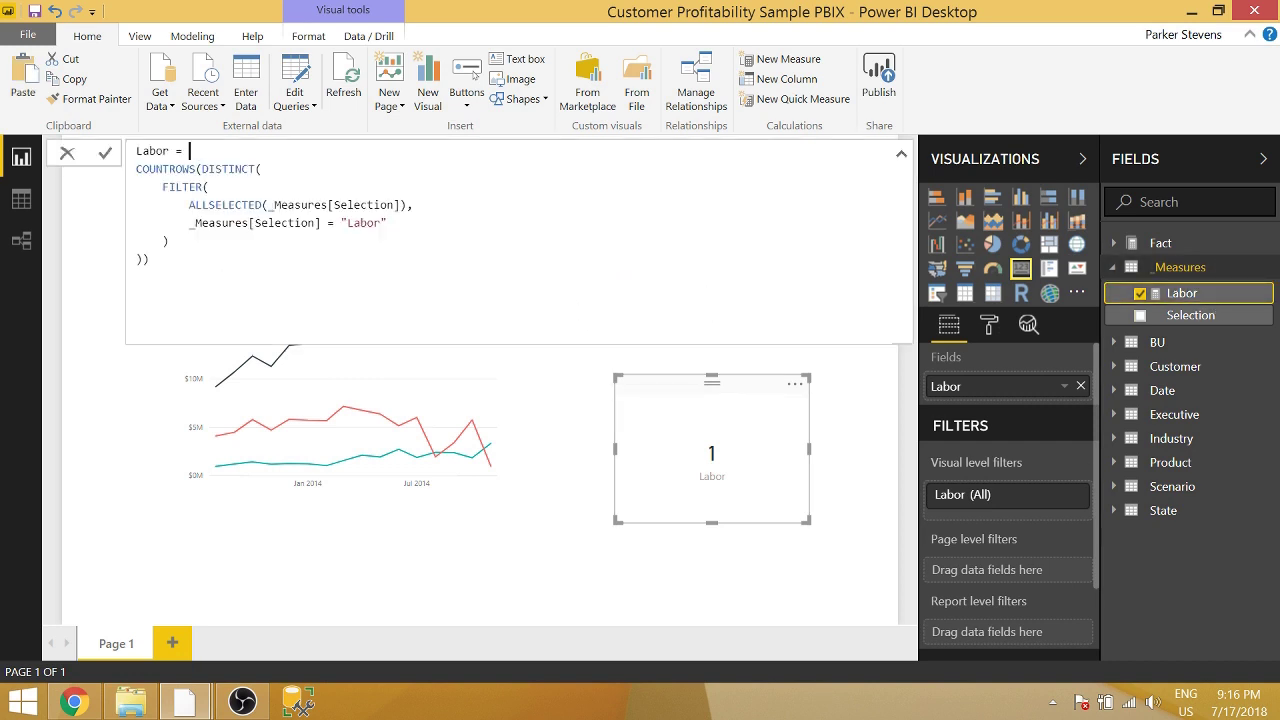
key(Return)
text(VAR )
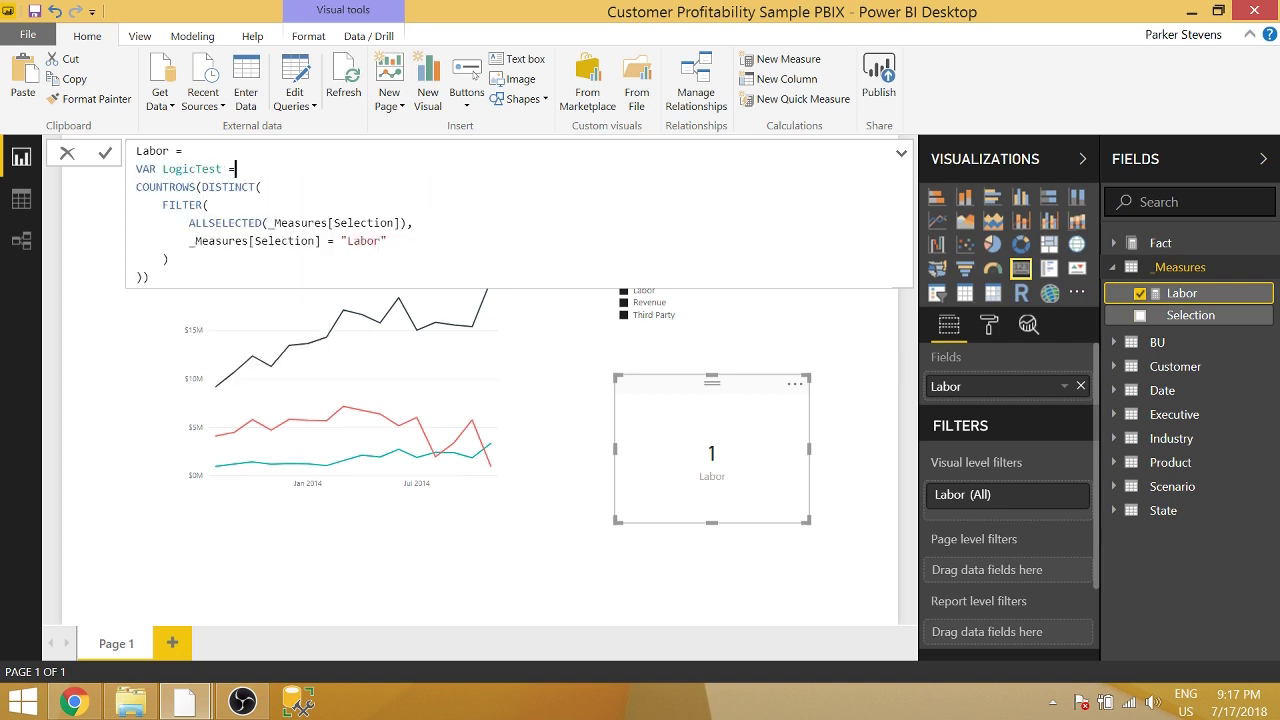
text(LogicTest =)
key(Return)
click(150, 277)
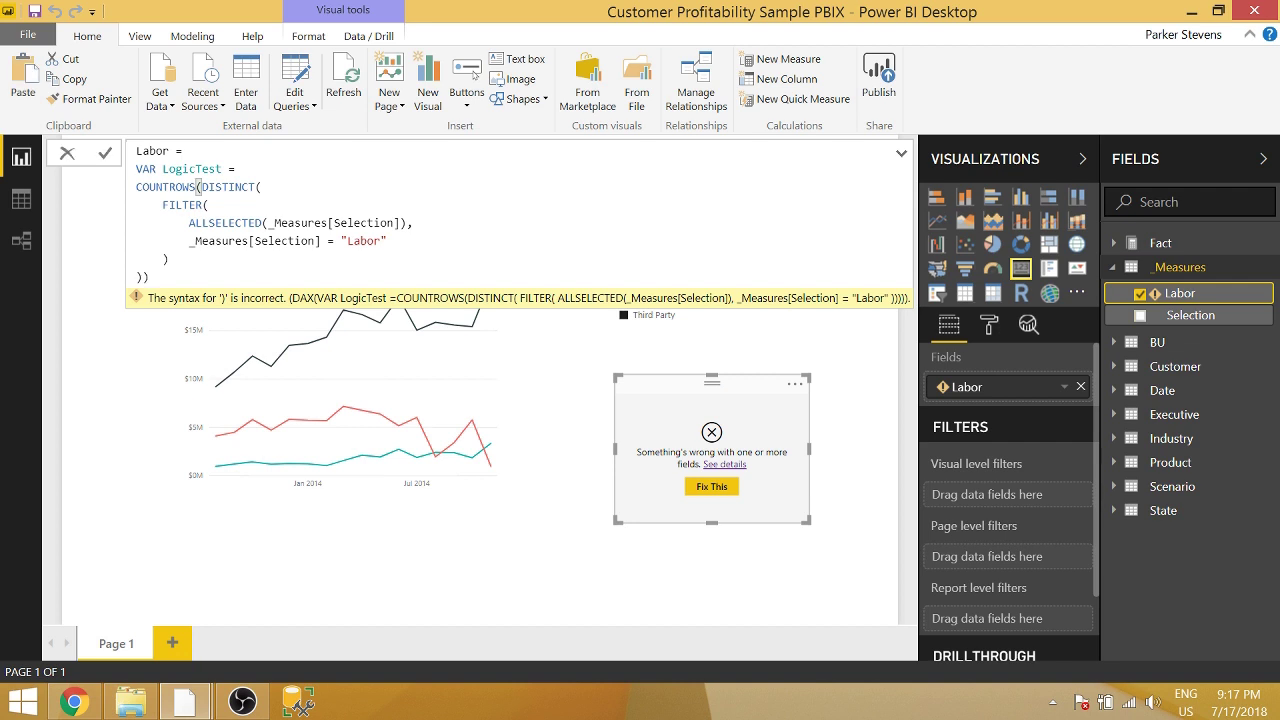
text(= 1)
key(Return)
text(RETURN Logic)
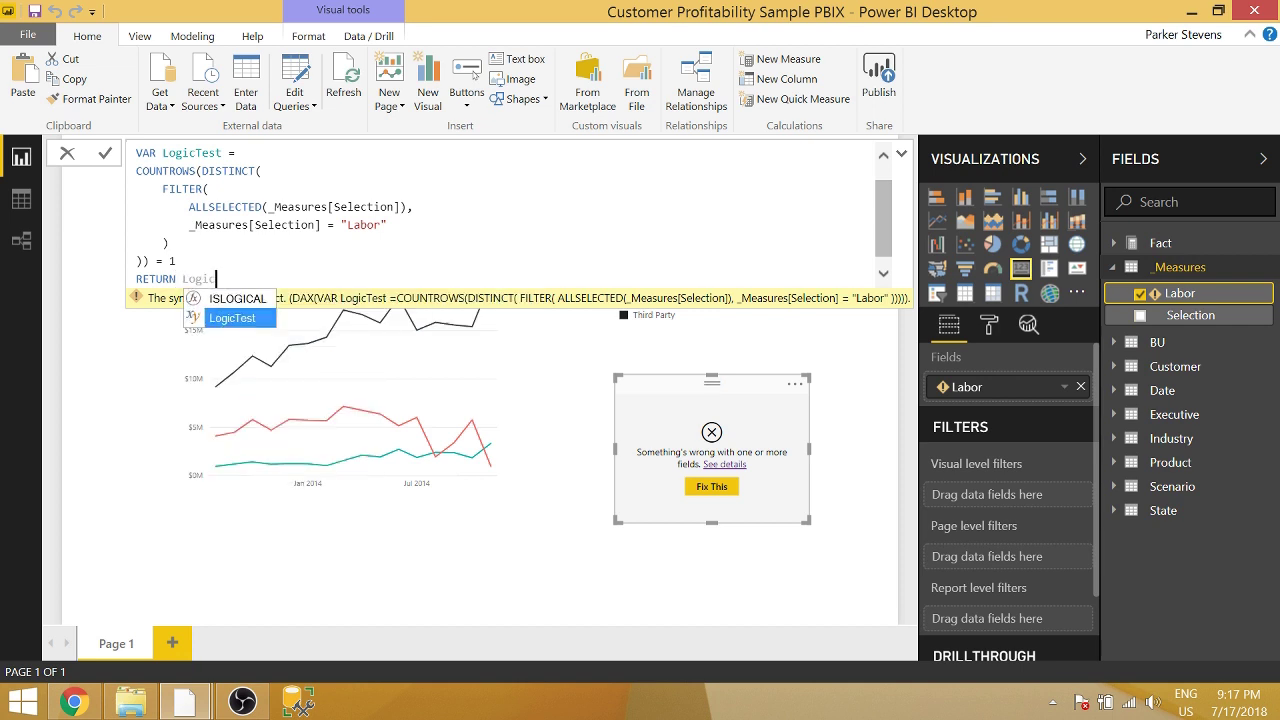
key(Tab)
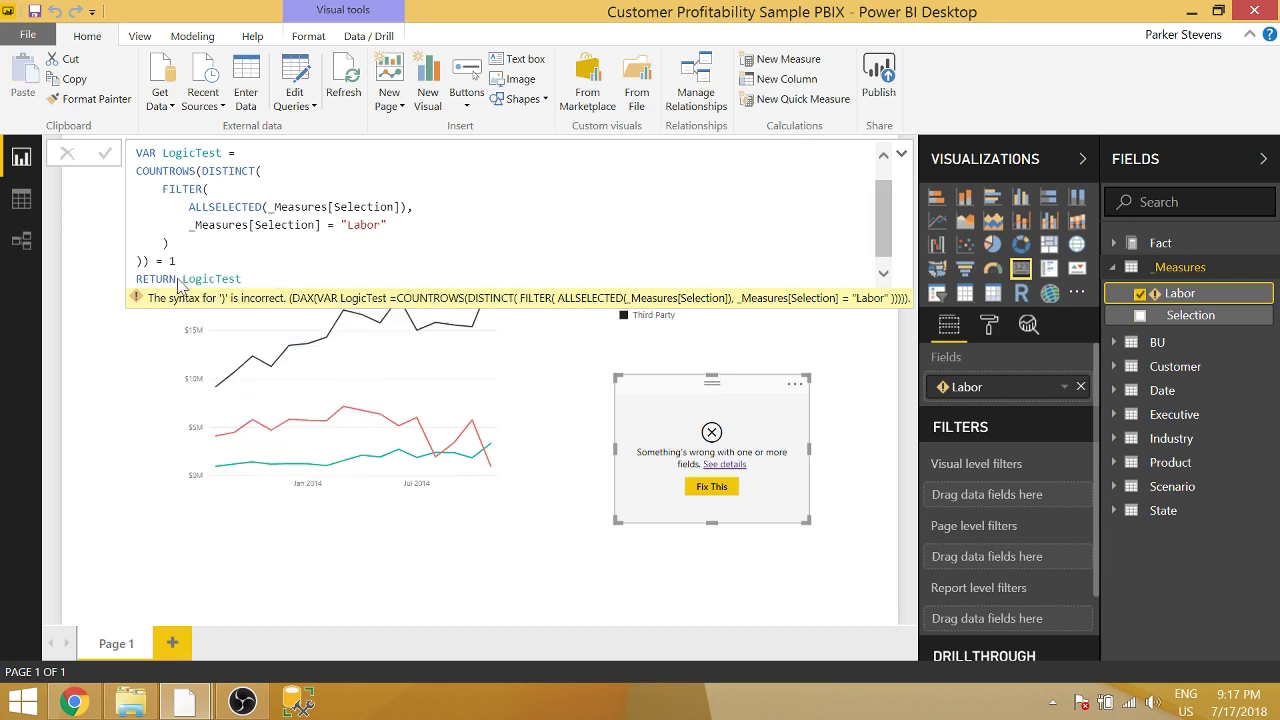
key(Return)
- Deselect the card and pick only Revenue in the Selection slicer
click(842, 474)
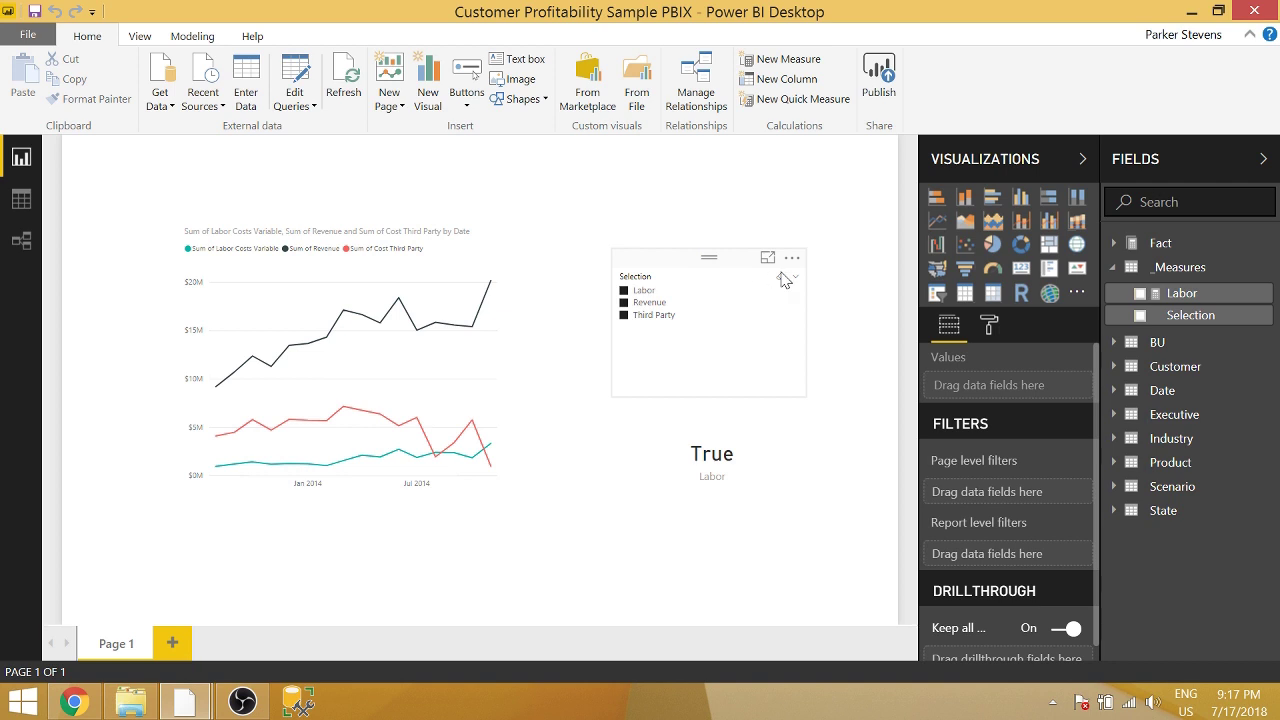
click(775, 285)
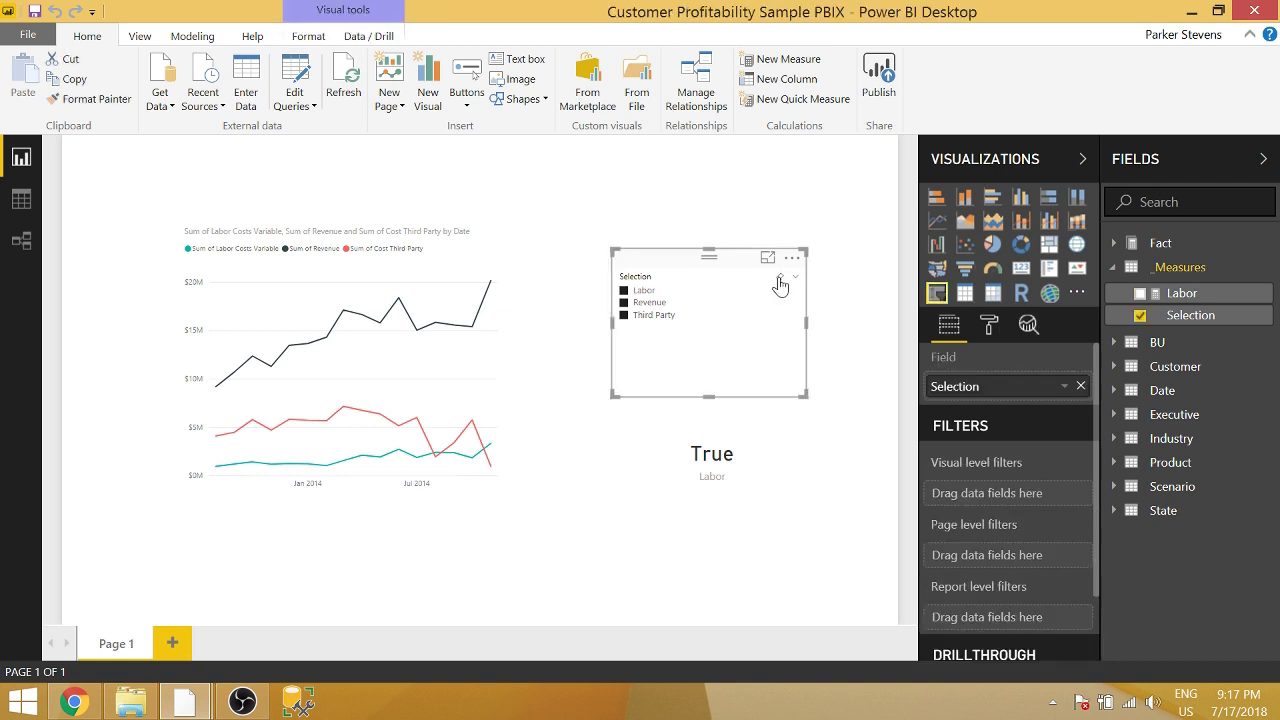
click(651, 303)
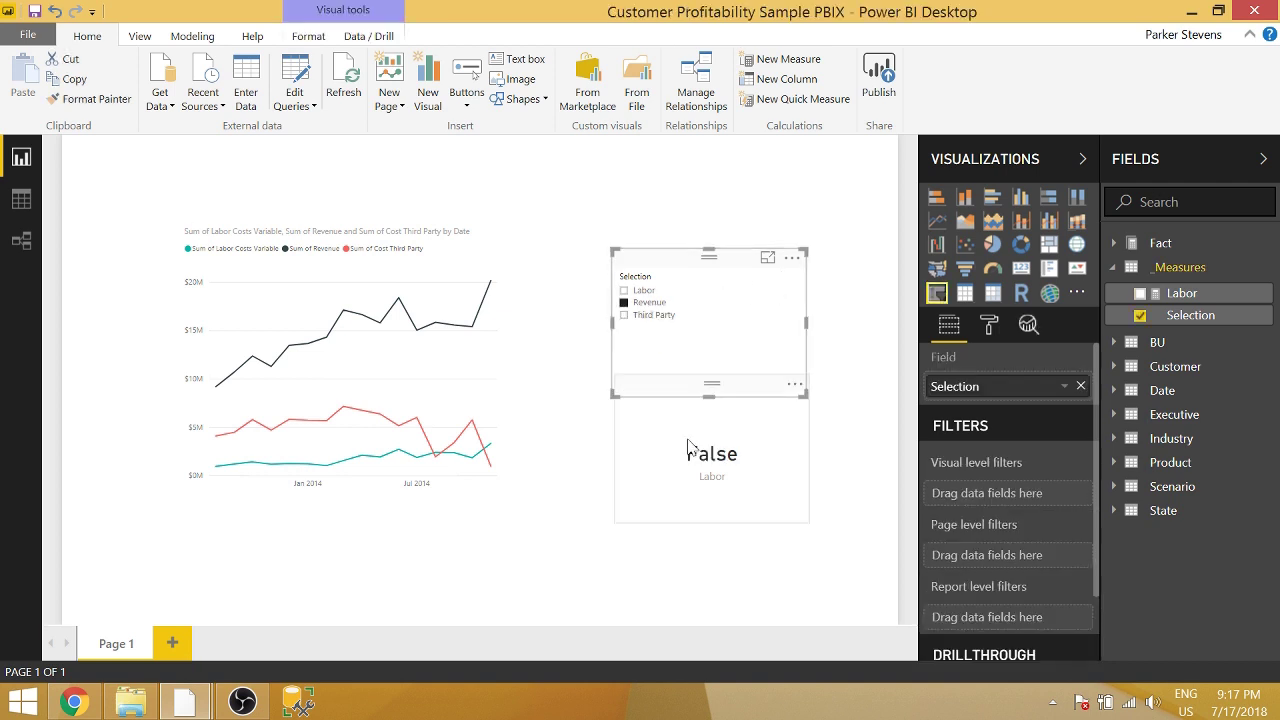
- Replace RETURN LogicTest with an IF( that uses LogicTest as its condition
click(1180, 295)
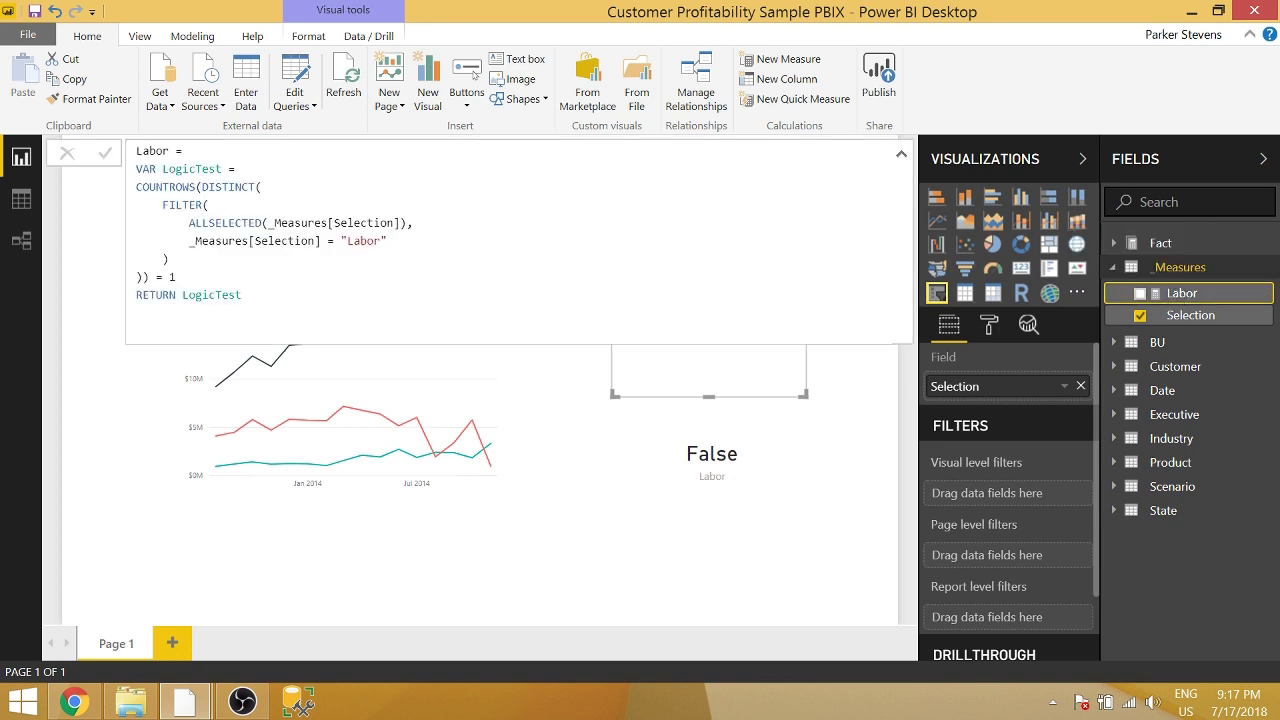
click(196, 295)
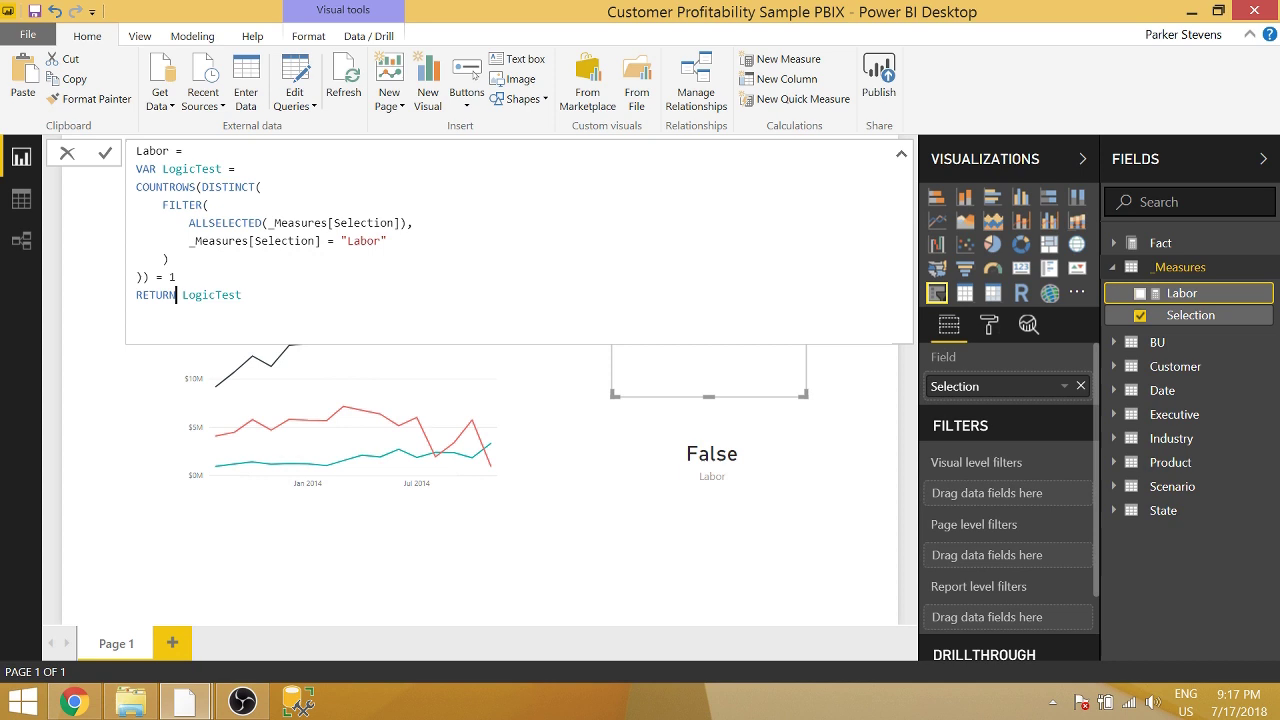
key(shift+End)
key(shift+Return)
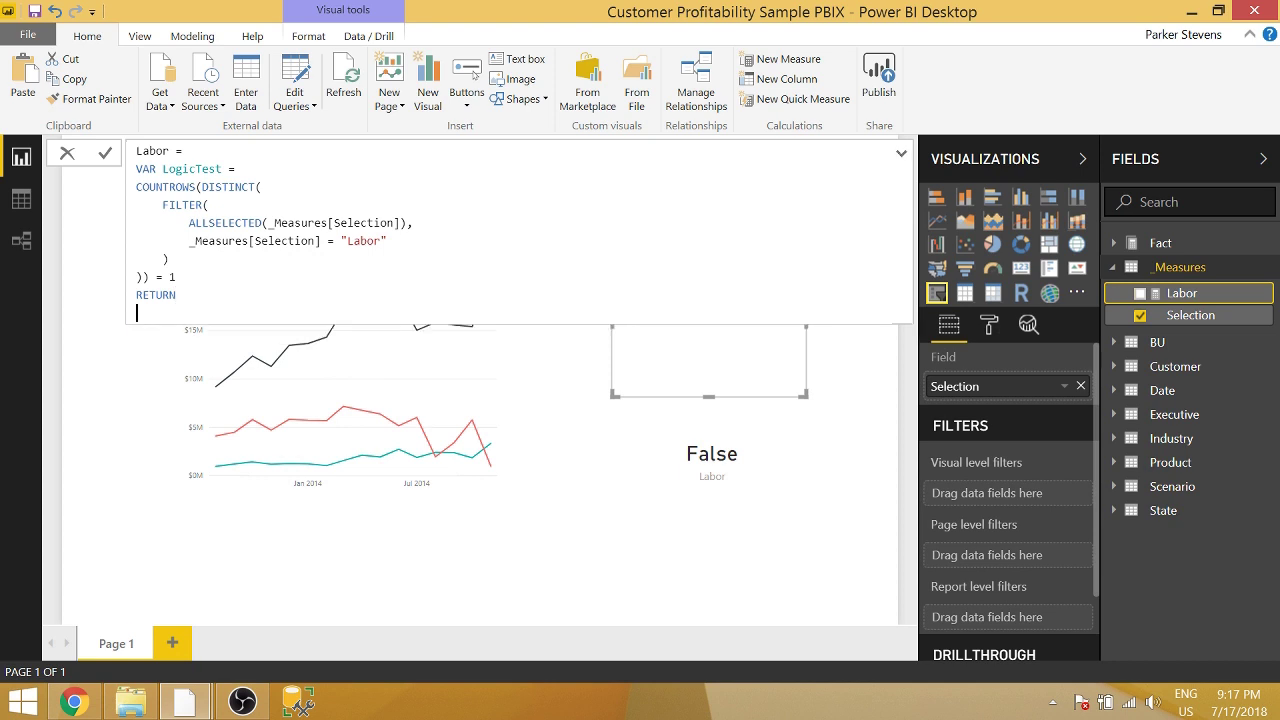
text(IF()
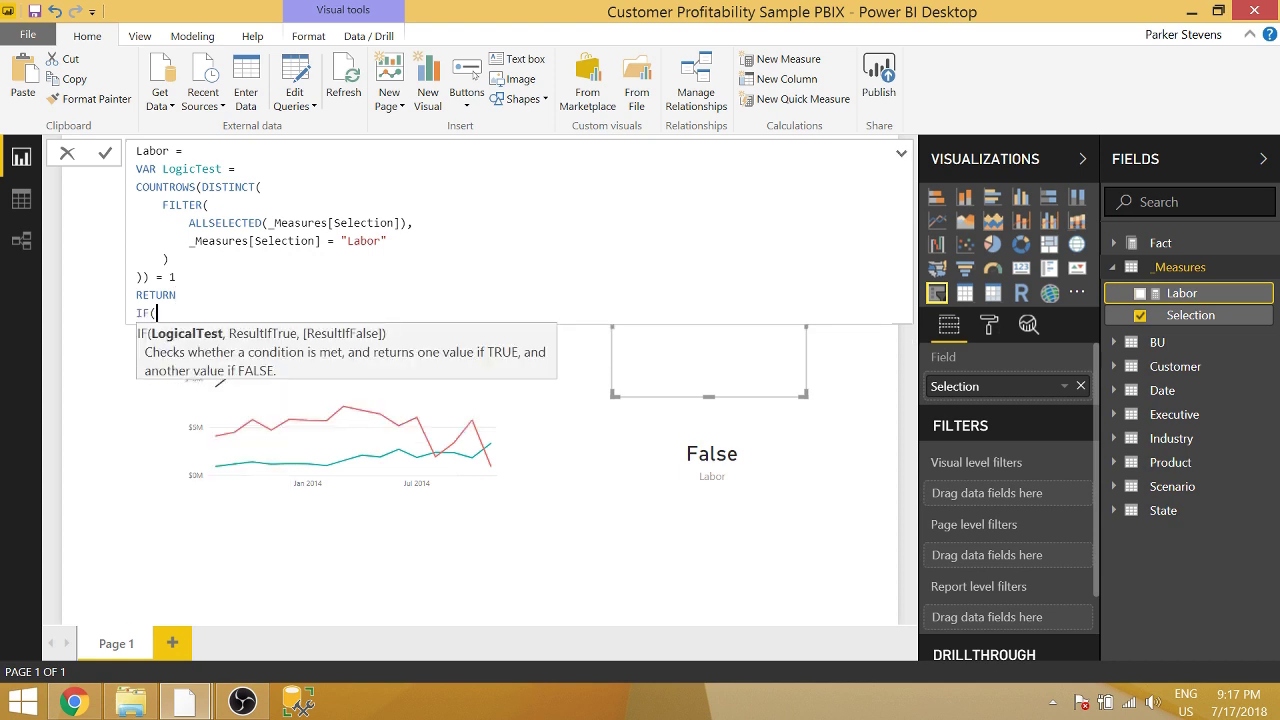
key(shift+Return)
text(Log)
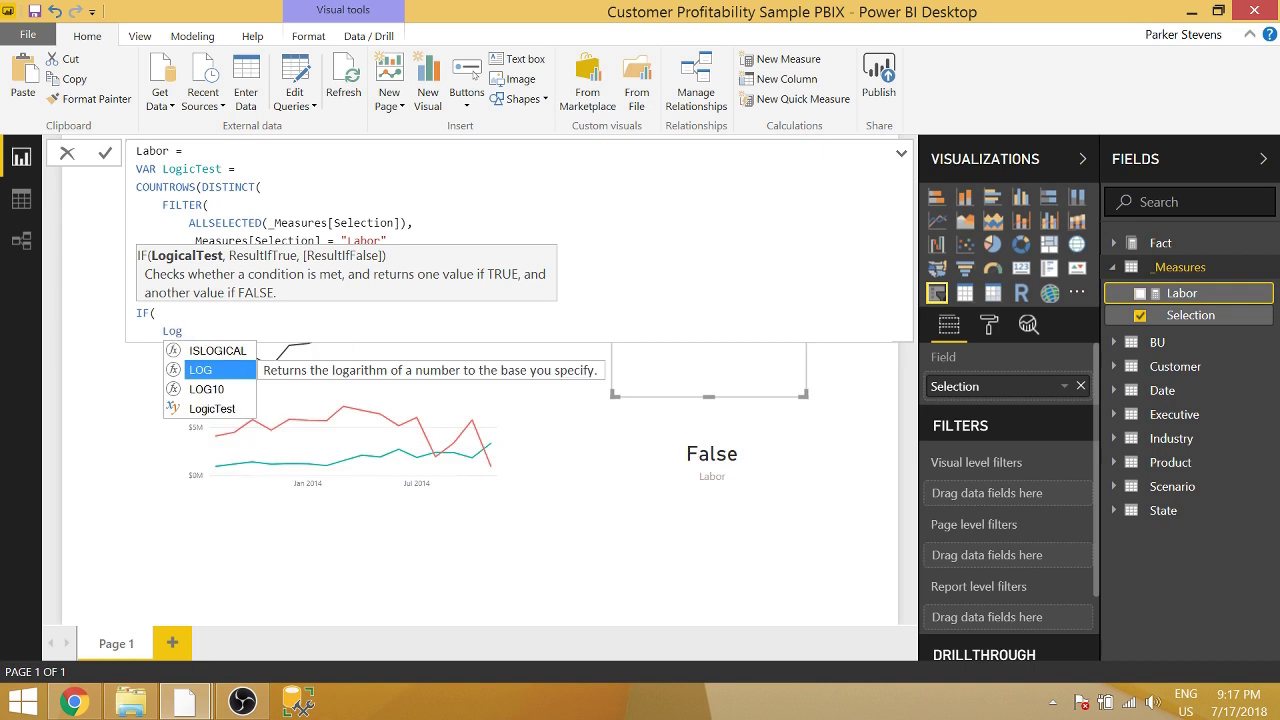
key(Down)
key(Down)
key(Tab)
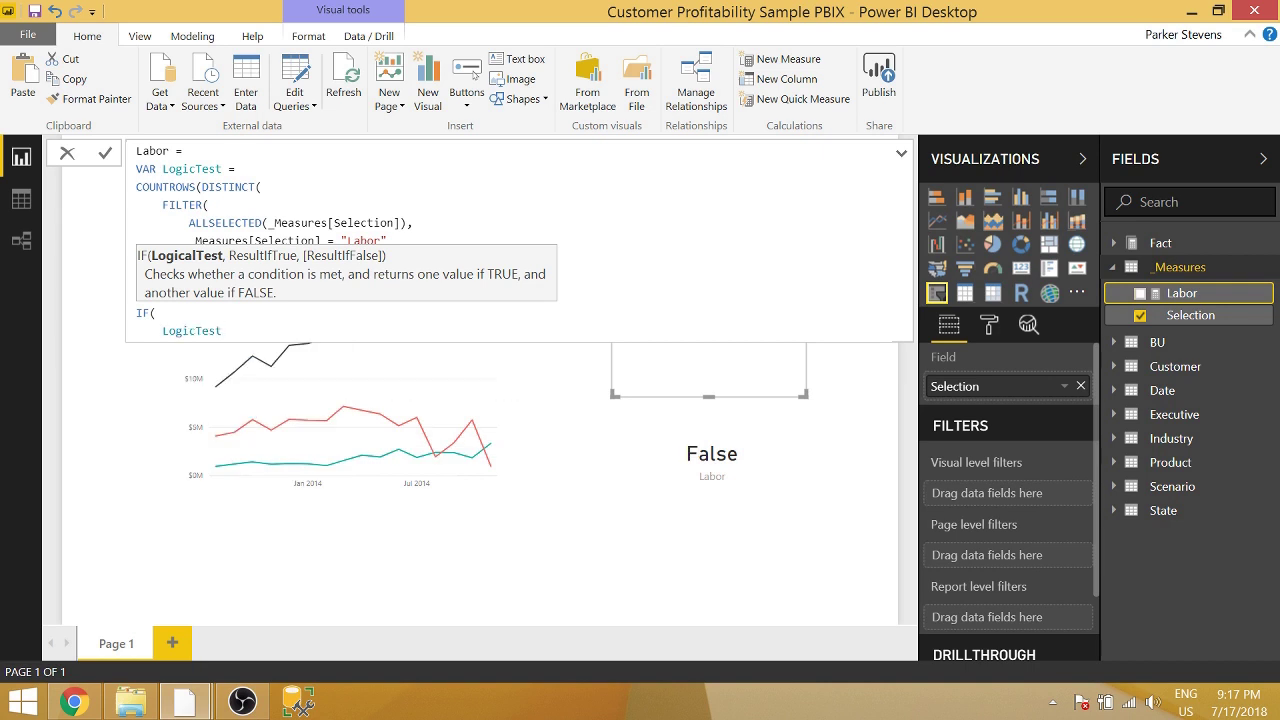
text(,)
- Complete the IF with [Sum of Labor Costs Variable] and BLANK() results, then commit
key(shift+Return)
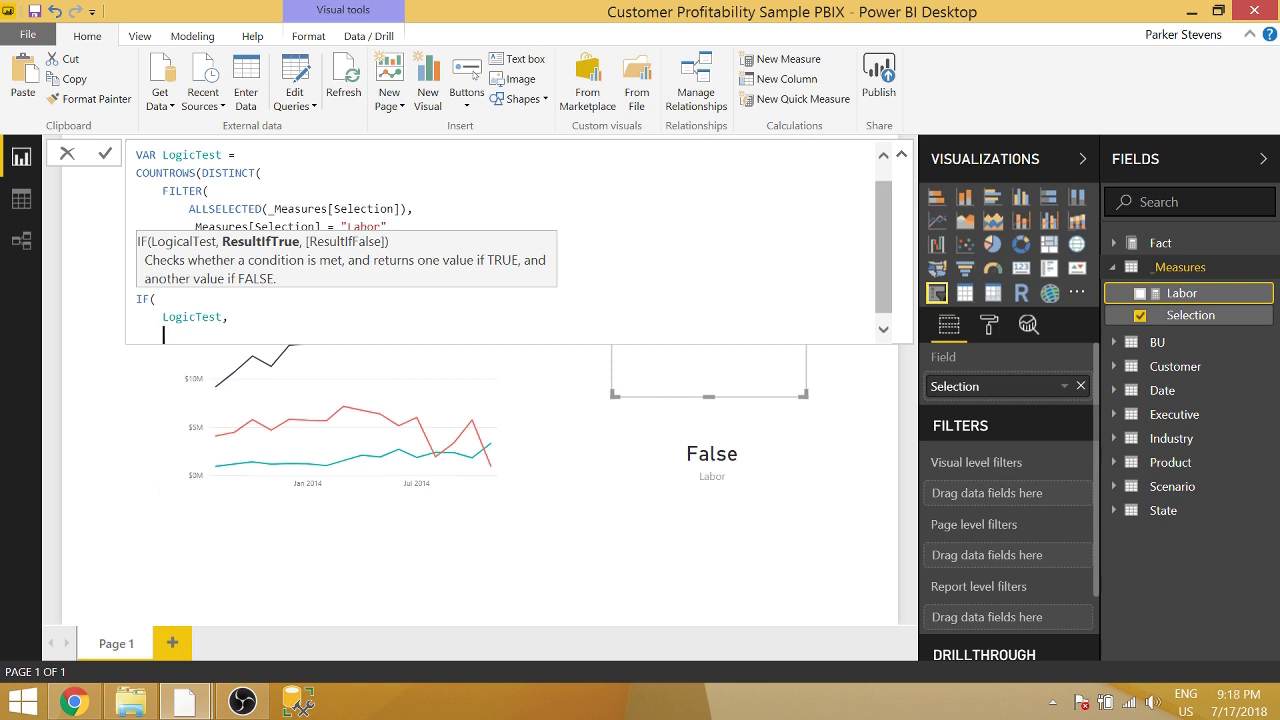
text(labor)
key(Tab)
text(,)
key(shift+Return)
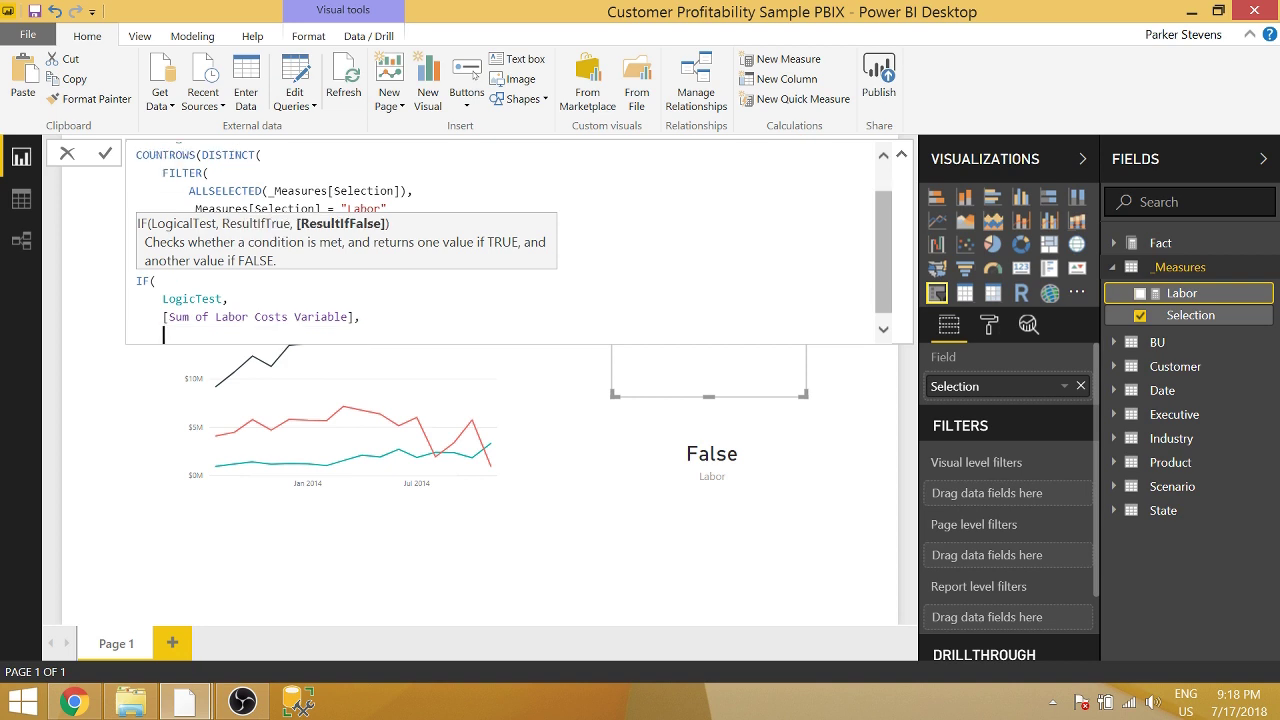
text(BLANK)
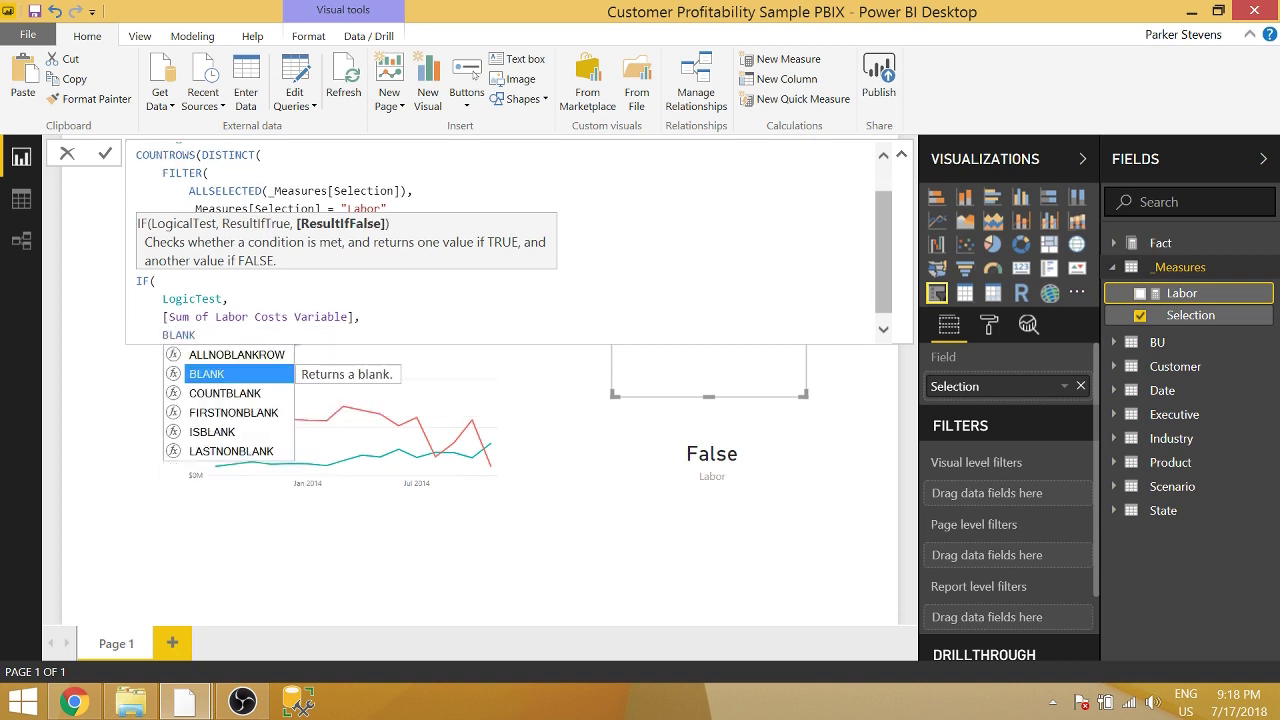
text(())
key(shift+Return)
text())
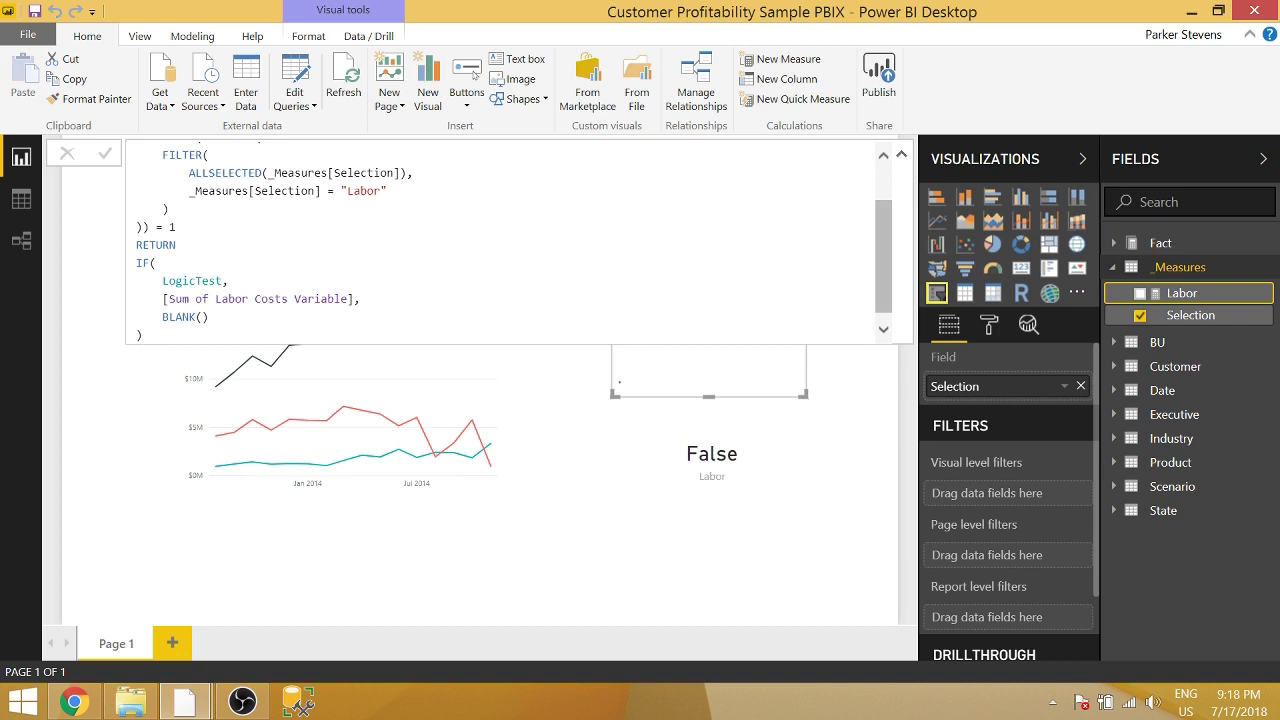
key(Return)
- Check Labor in the slicer so the card shows 28.88M, then select the line chart
click(834, 523)
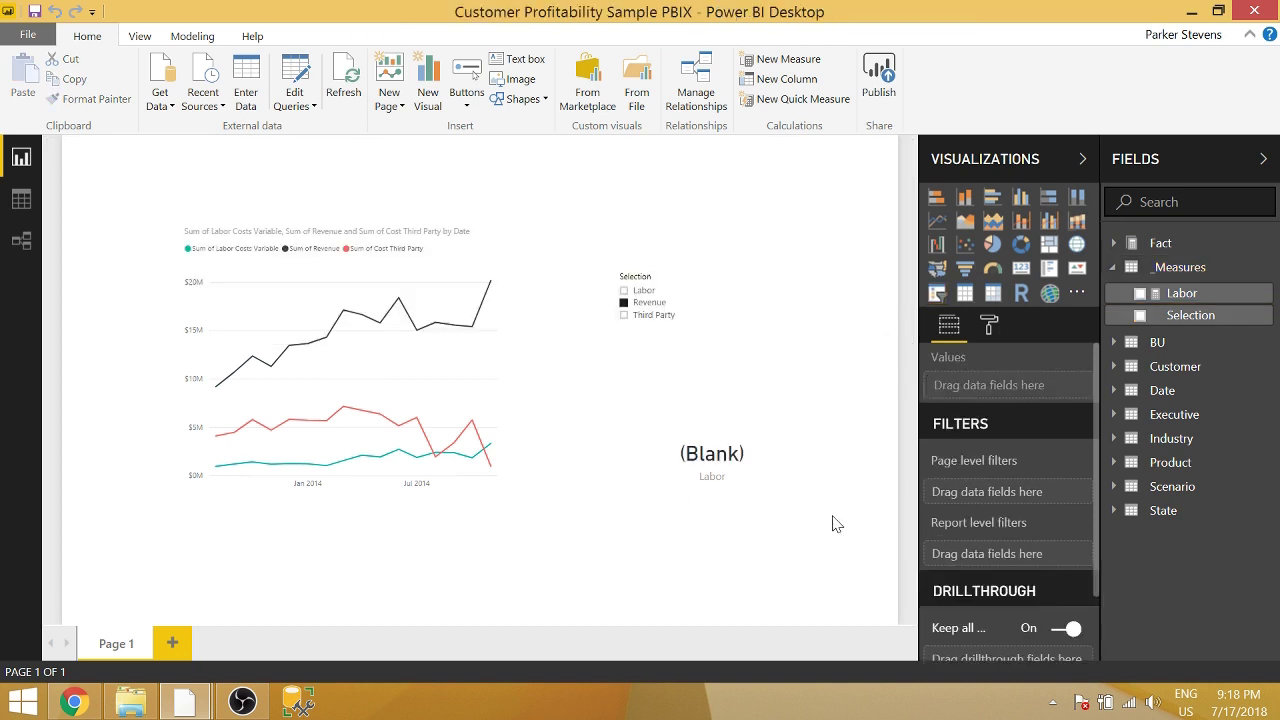
click(645, 291)
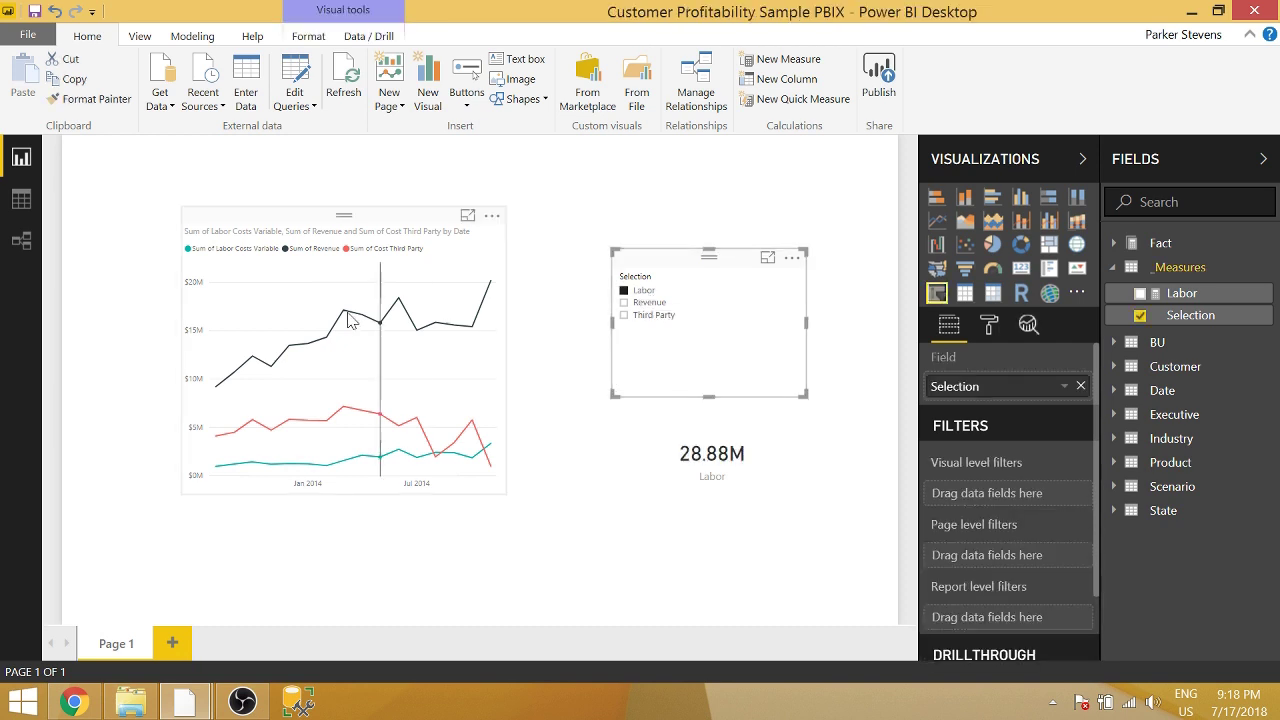
click(455, 275)
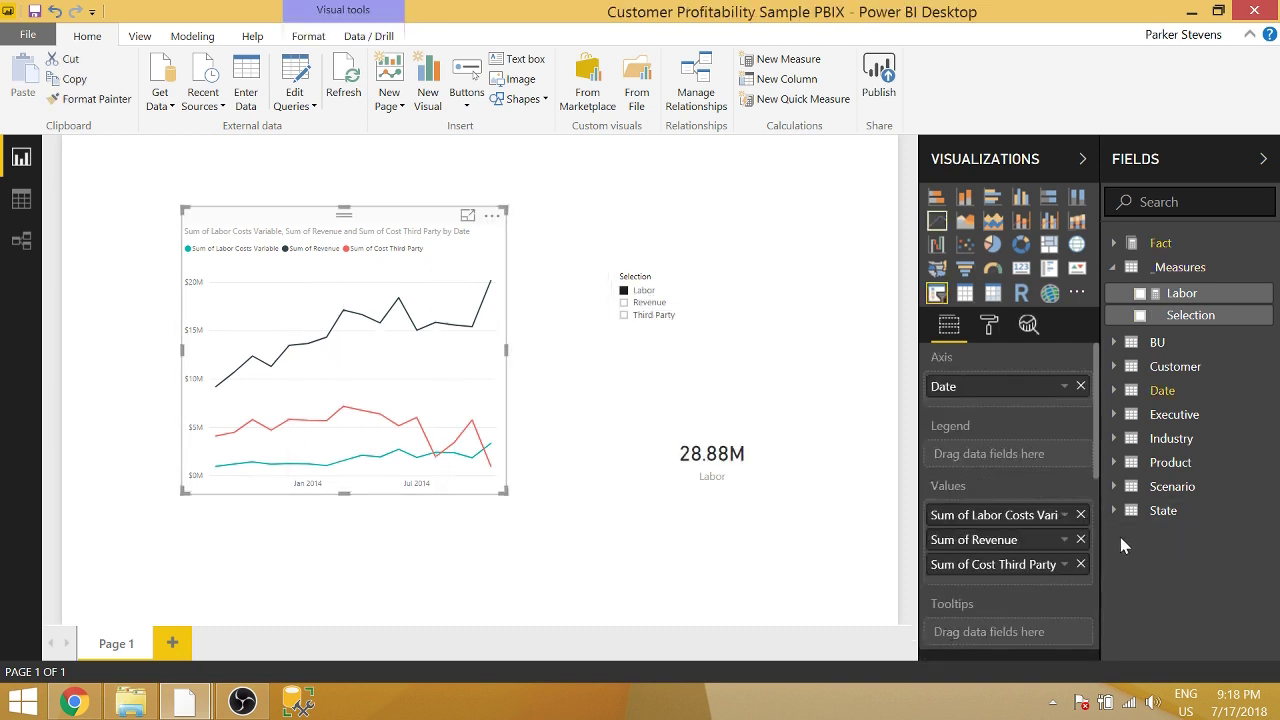
- Remove the three existing measures from the line chart's Values and plot the Labor measure instead
click(1080, 514)
click(1080, 514)
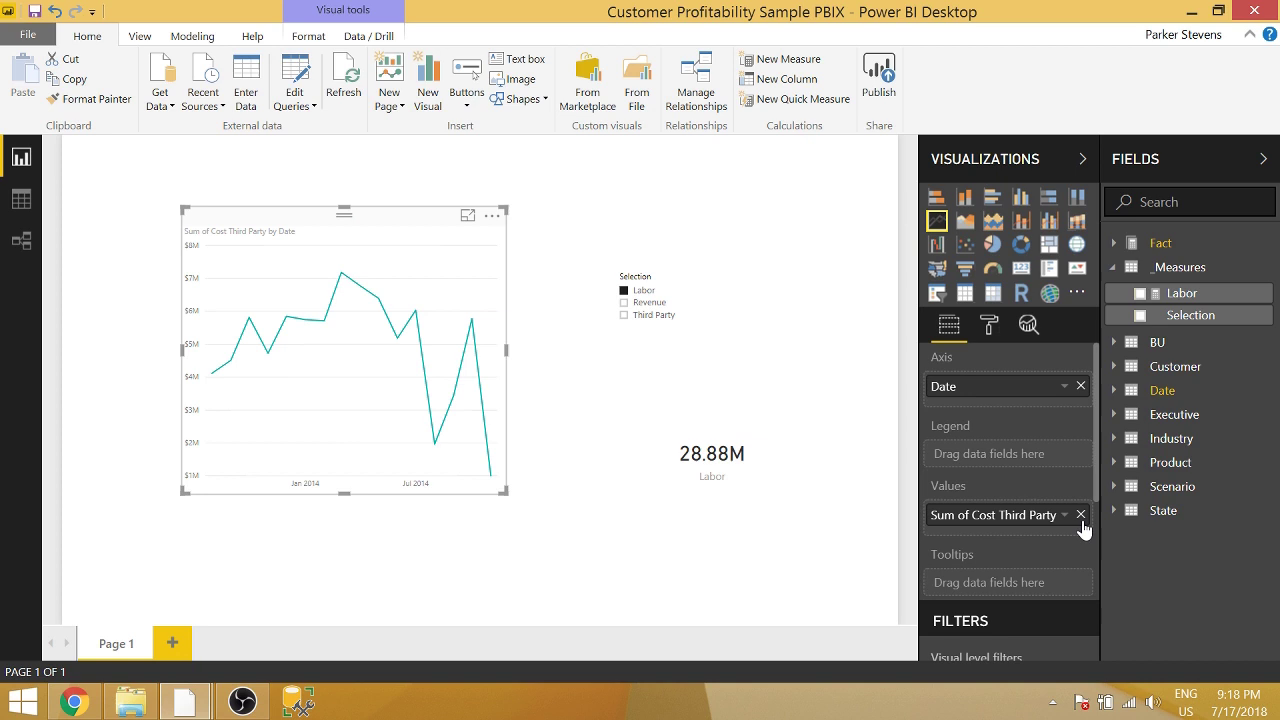
click(1080, 514)
drag(1230, 293, 962, 512)
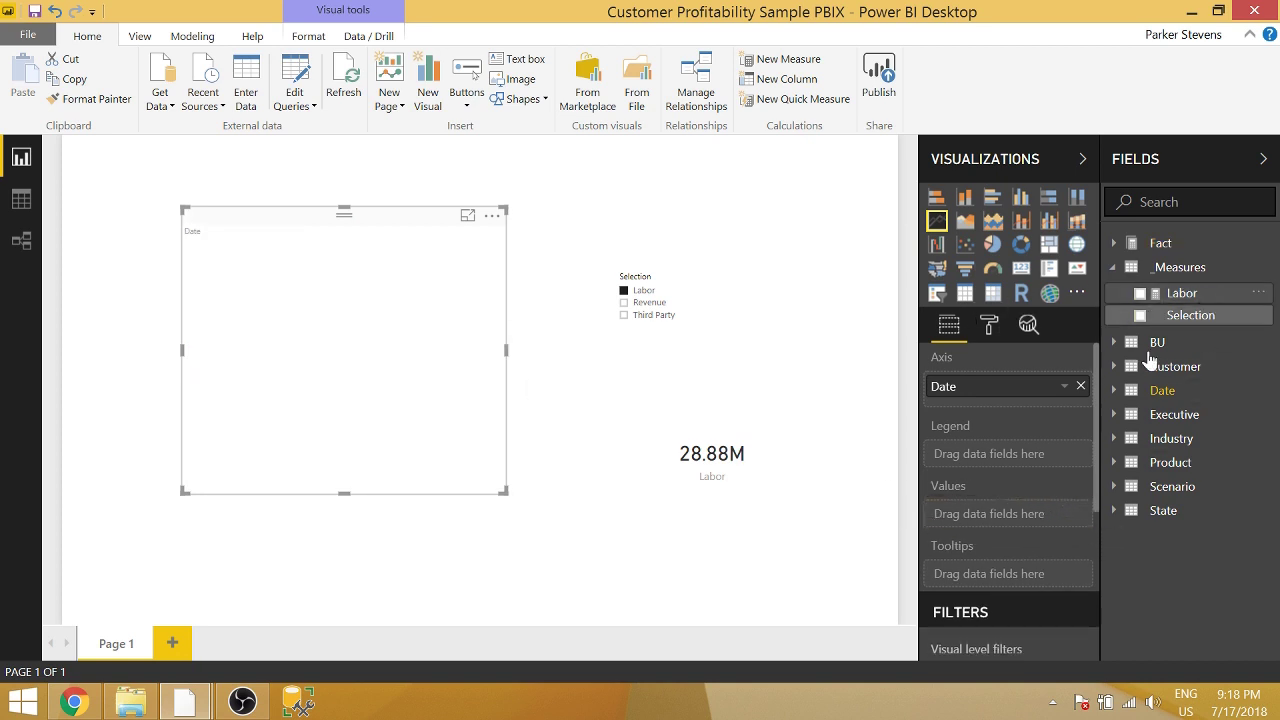
drag(1190, 294, 1014, 516)
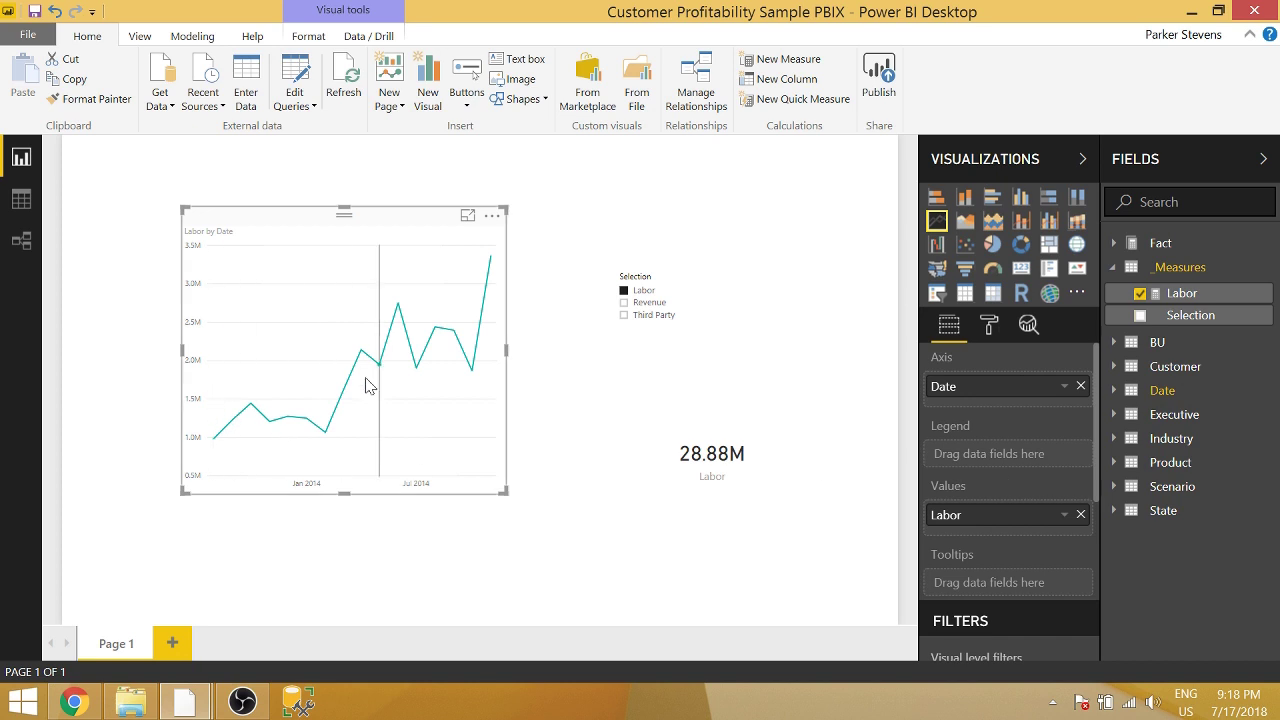
- Choose Revenue, then only Third Party in the Selection slicer, confirming the chart goes blank
click(642, 303)
click(645, 320)
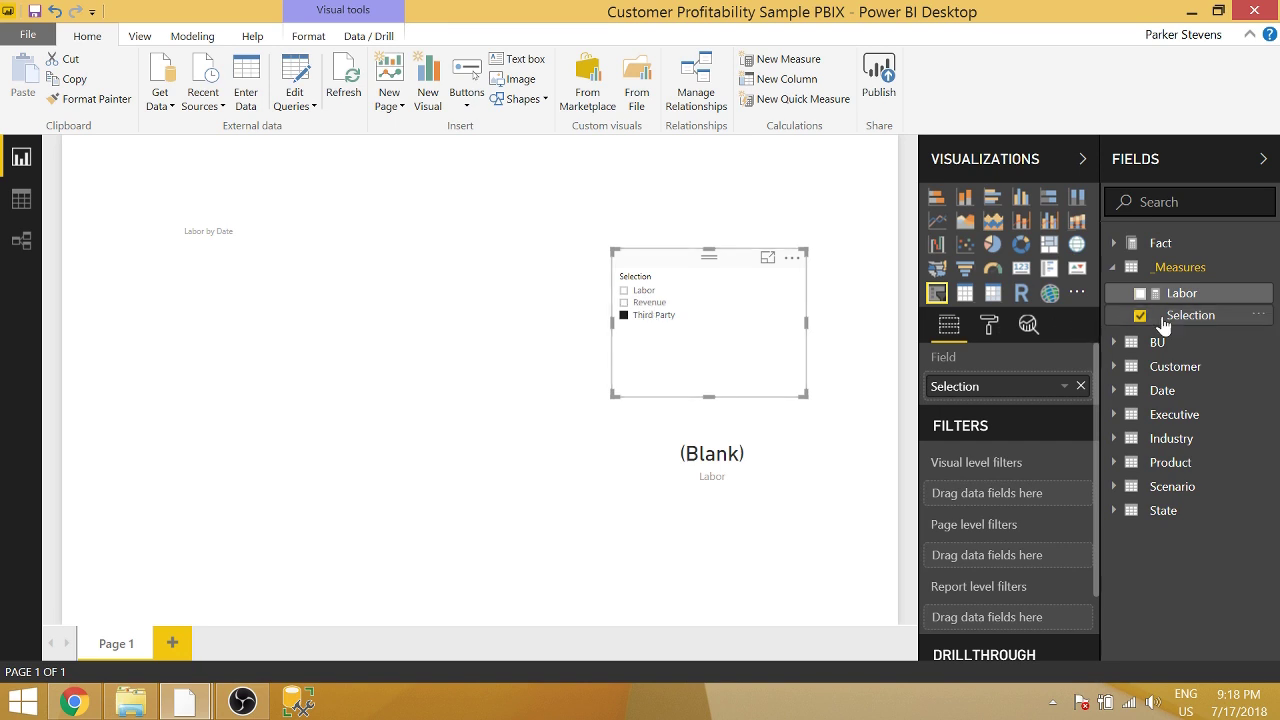
click(1182, 293)
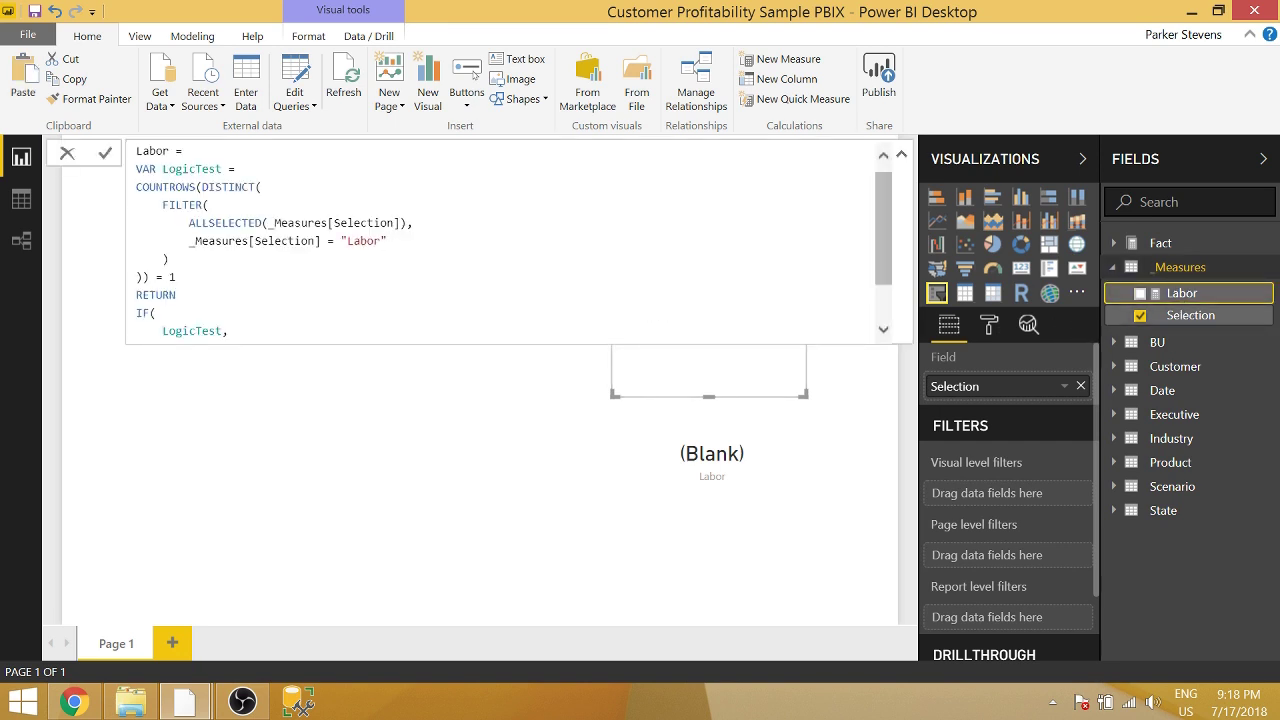
- Create a new measure from the copied Labor formula and rename it Revenue
key(ctrl+a)
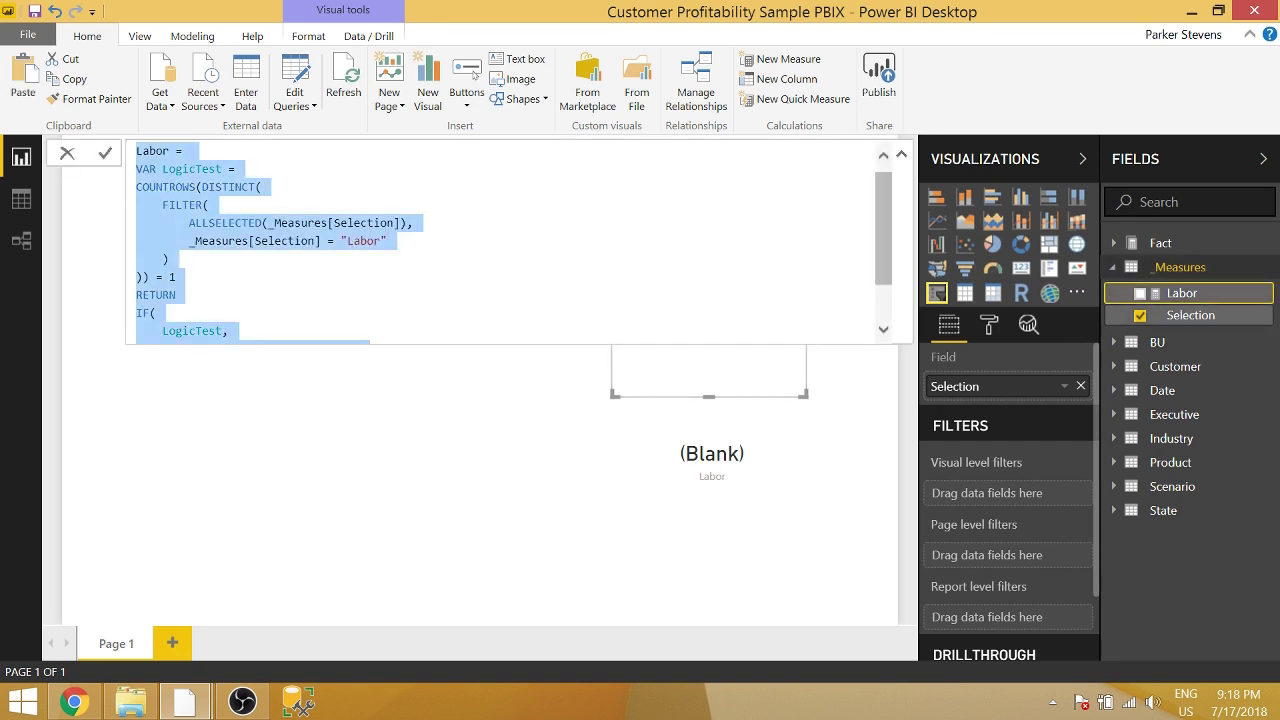
right_click(1185, 292)
key(Escape)
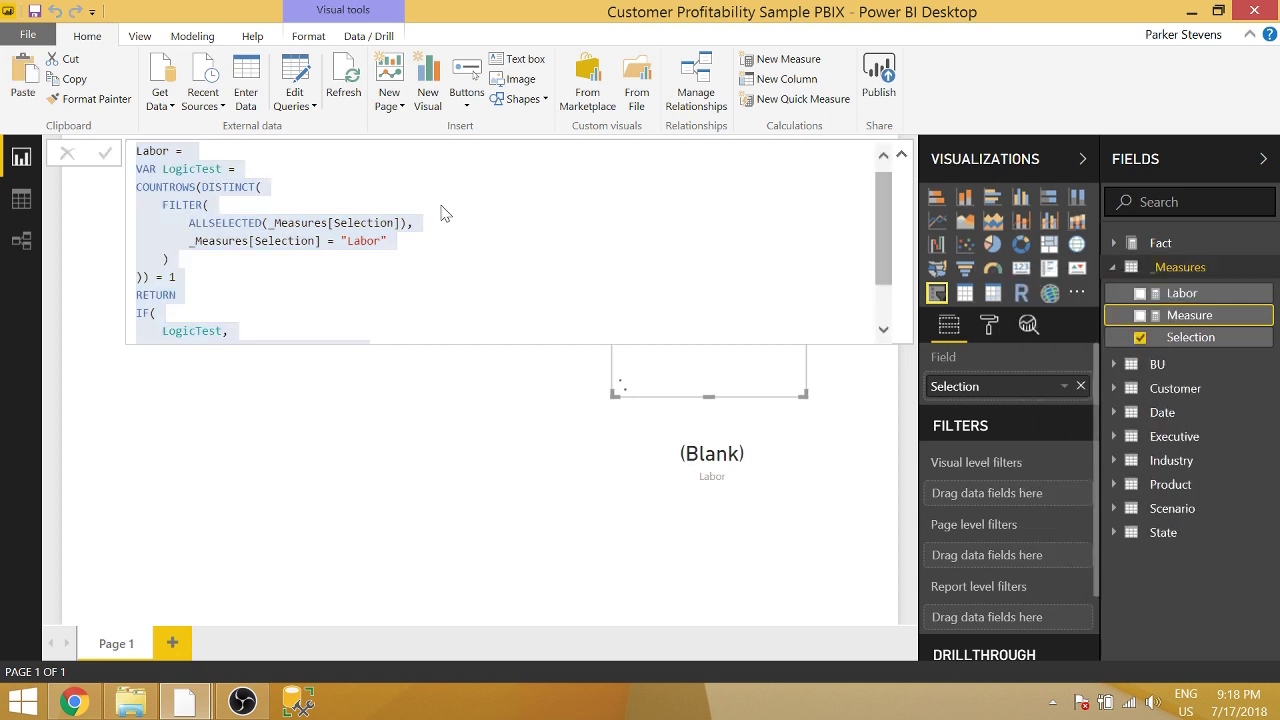
text(Labor = VAR LogicTest = COUNTROWS(DISTINCT(     FILTER(         ALLSELECTED(_Measures[Selection]),         _Measures[Selection] = "Labor"     ) )) = 1 RETURN IF(     LogicTest,     [Sum of Labor Costs Variable],     BLANK() ))
scroll(880, 258, up, 1)
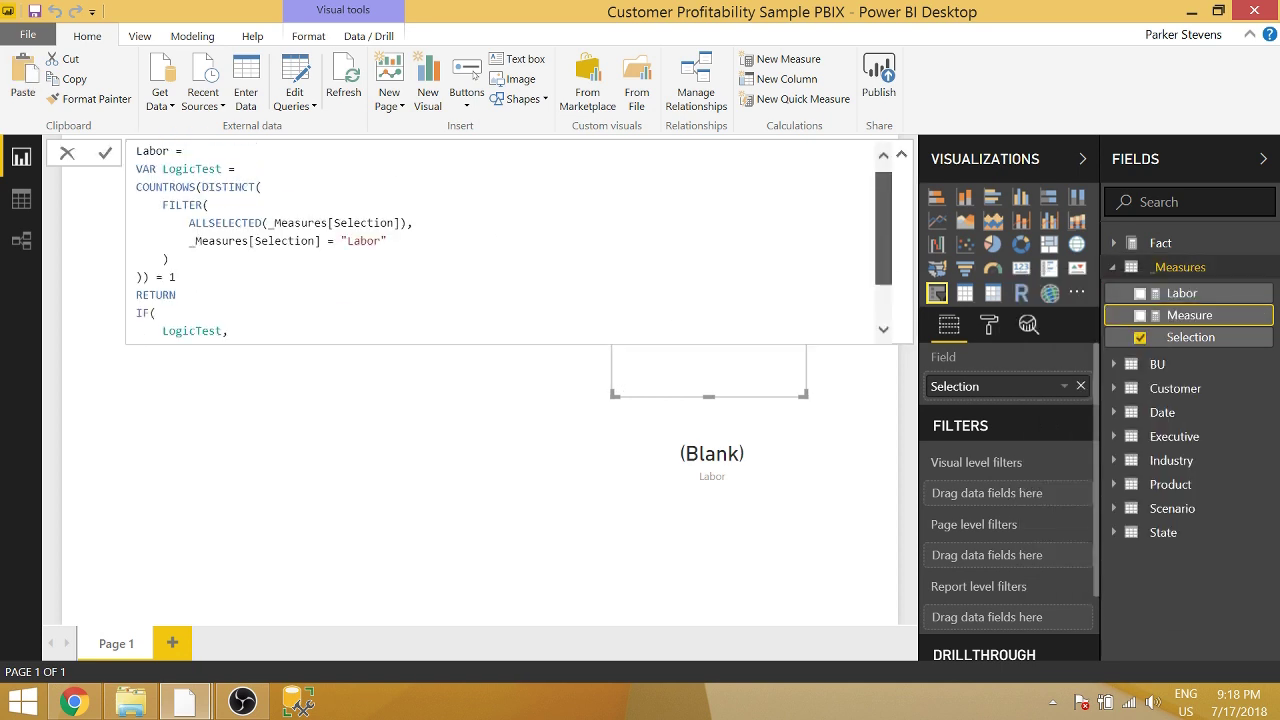
double_click(153, 151)
text(Revenue)
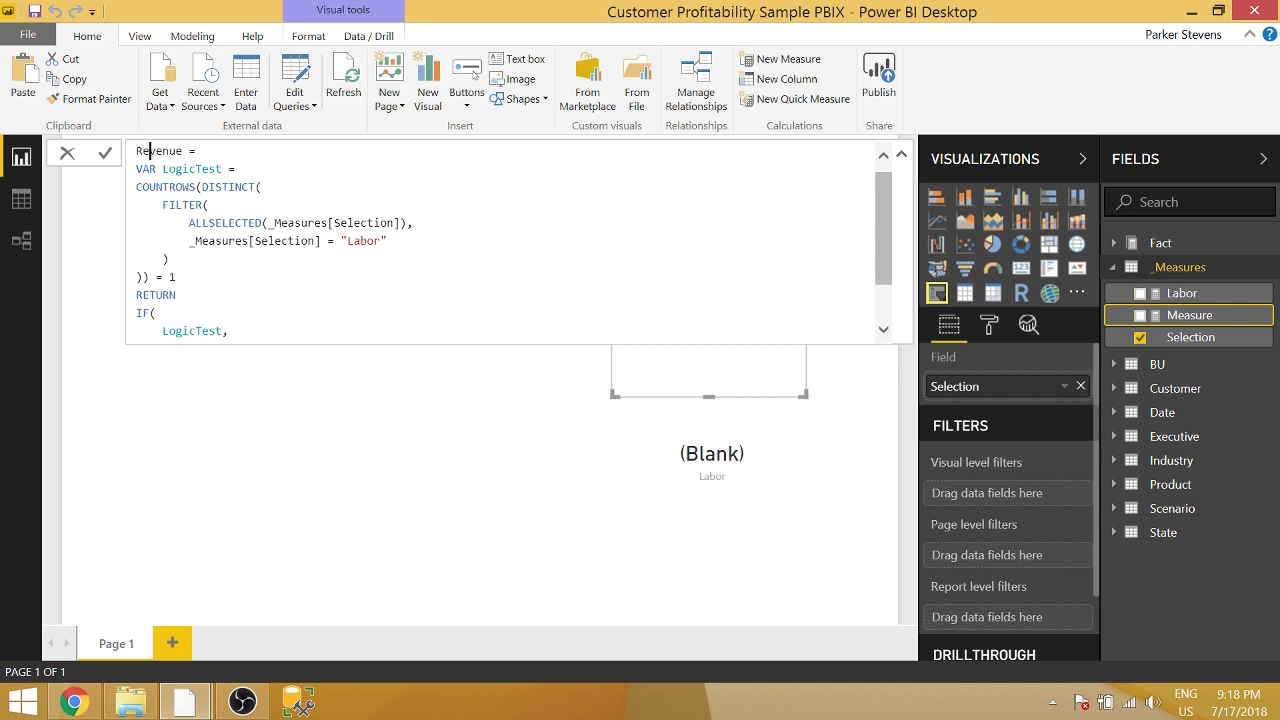
- Change the condition from Labor to Revenue, return [Sum of Revenue], and commit the measure
double_click(149, 151)
key(ctrl+c)
double_click(368, 241)
key(ctrl+v)
scroll(368, 241, down, 1)
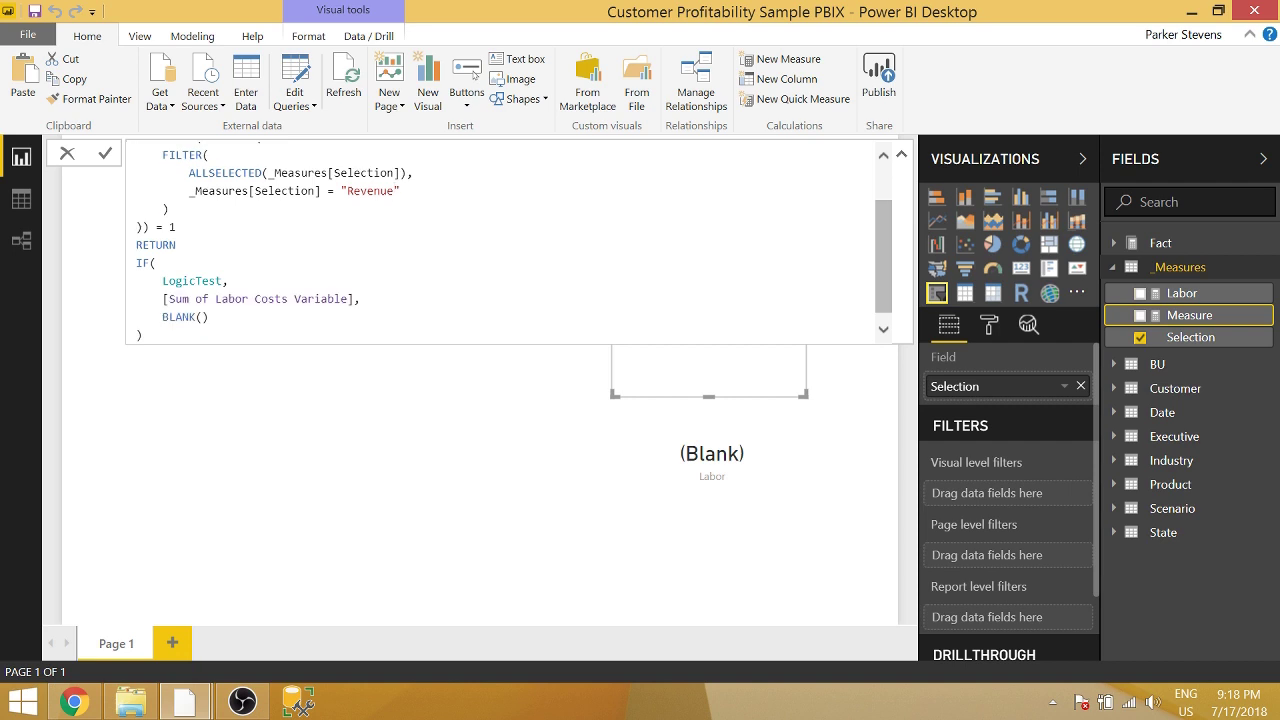
drag(354, 299, 157, 299)
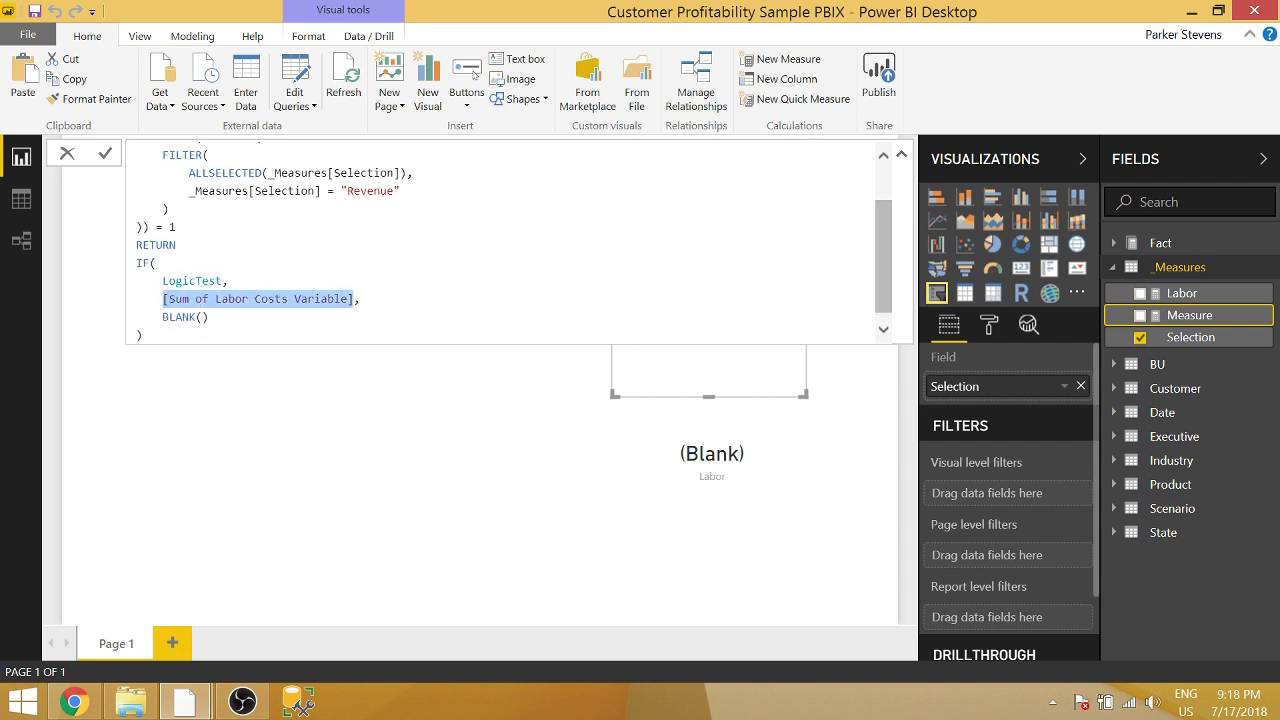
text(reve,)
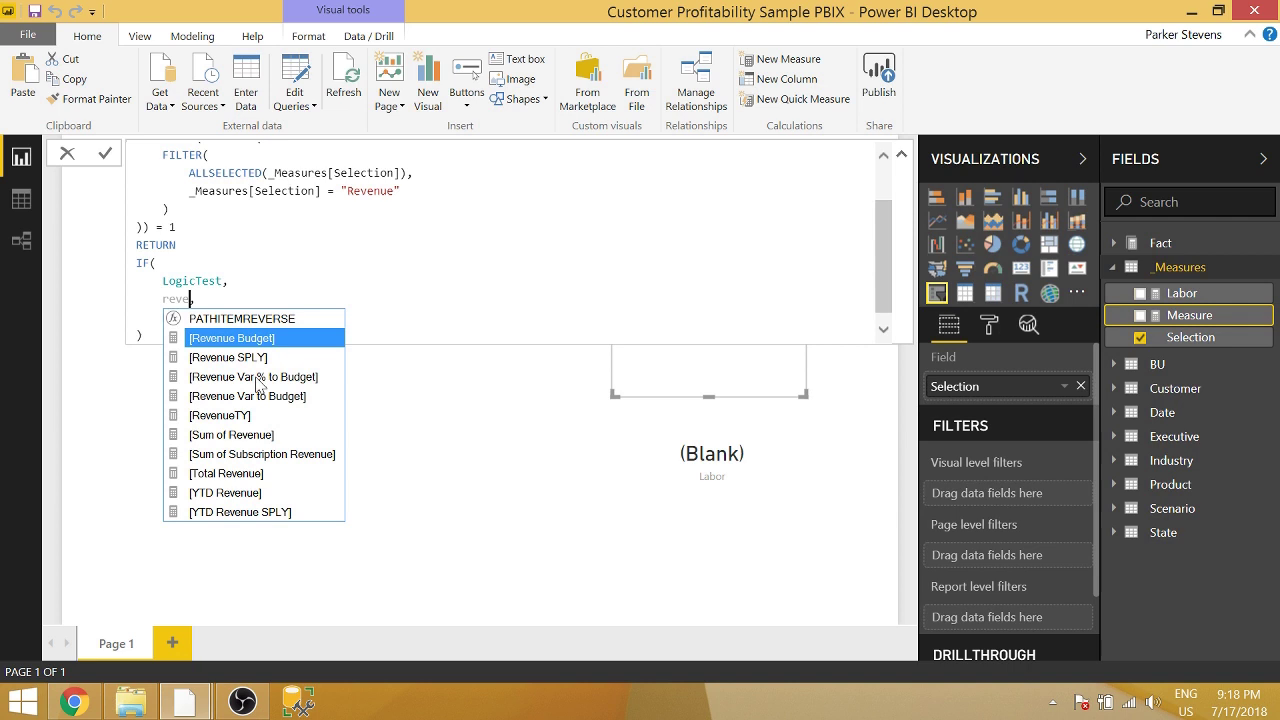
double_click(228, 435)
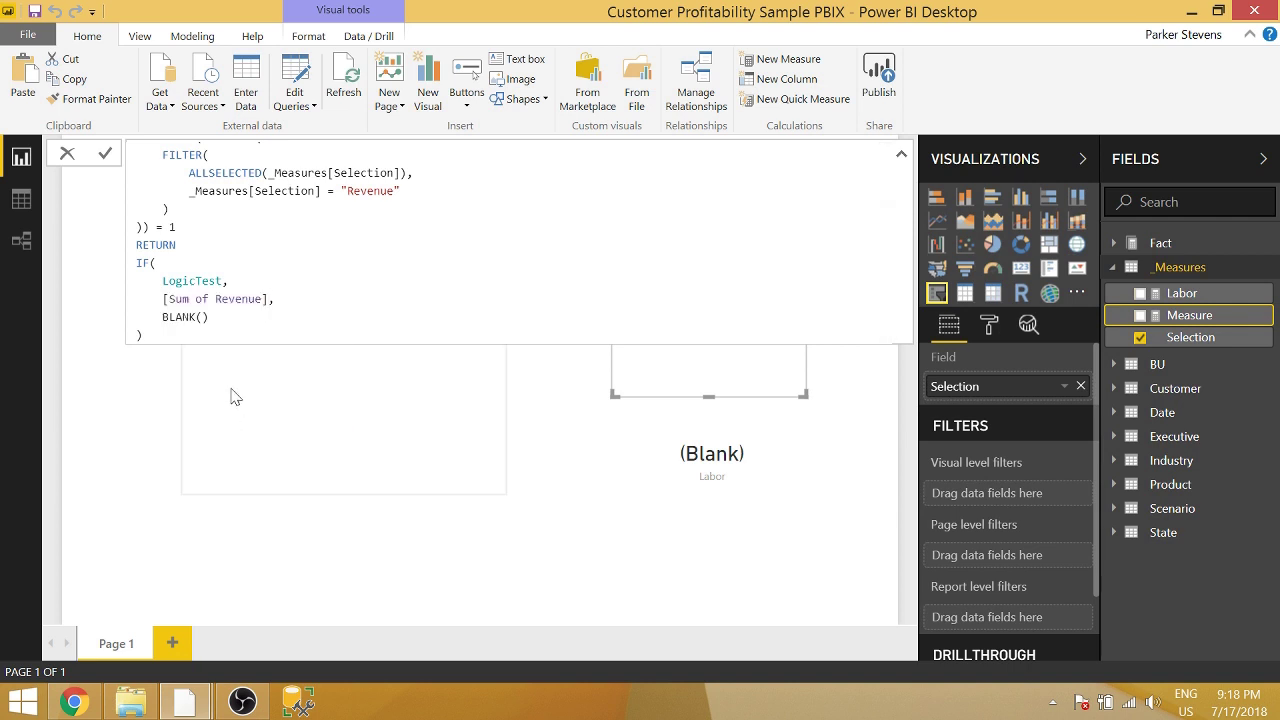
key(Return)
- Plot Revenue on the line chart alongside Labor and pick Revenue in the Selection slicer
click(671, 509)
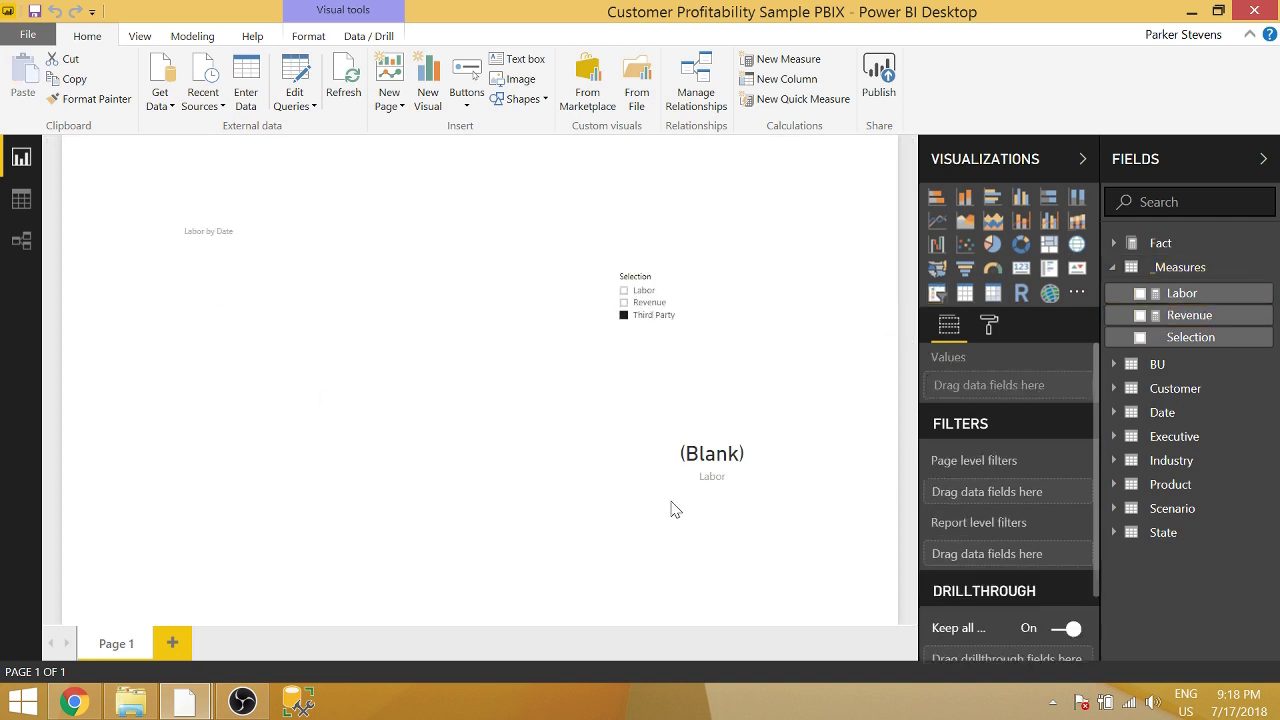
drag(1178, 316, 380, 346)
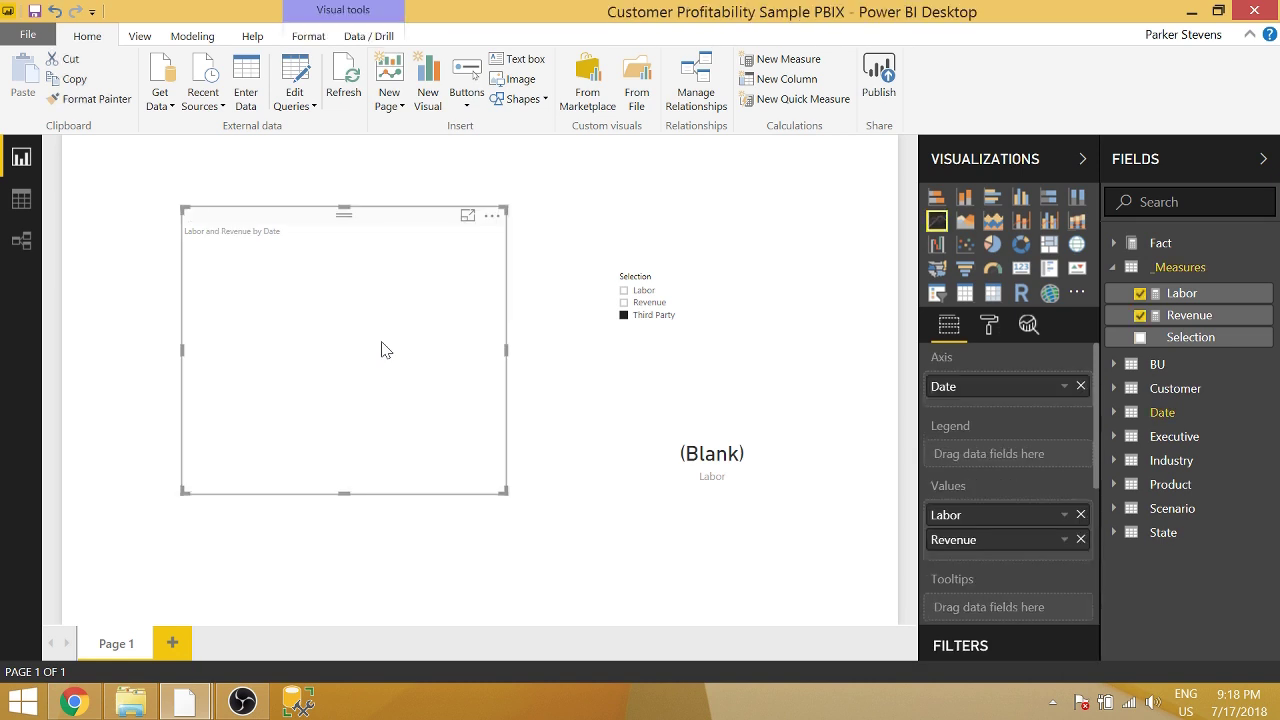
click(638, 304)
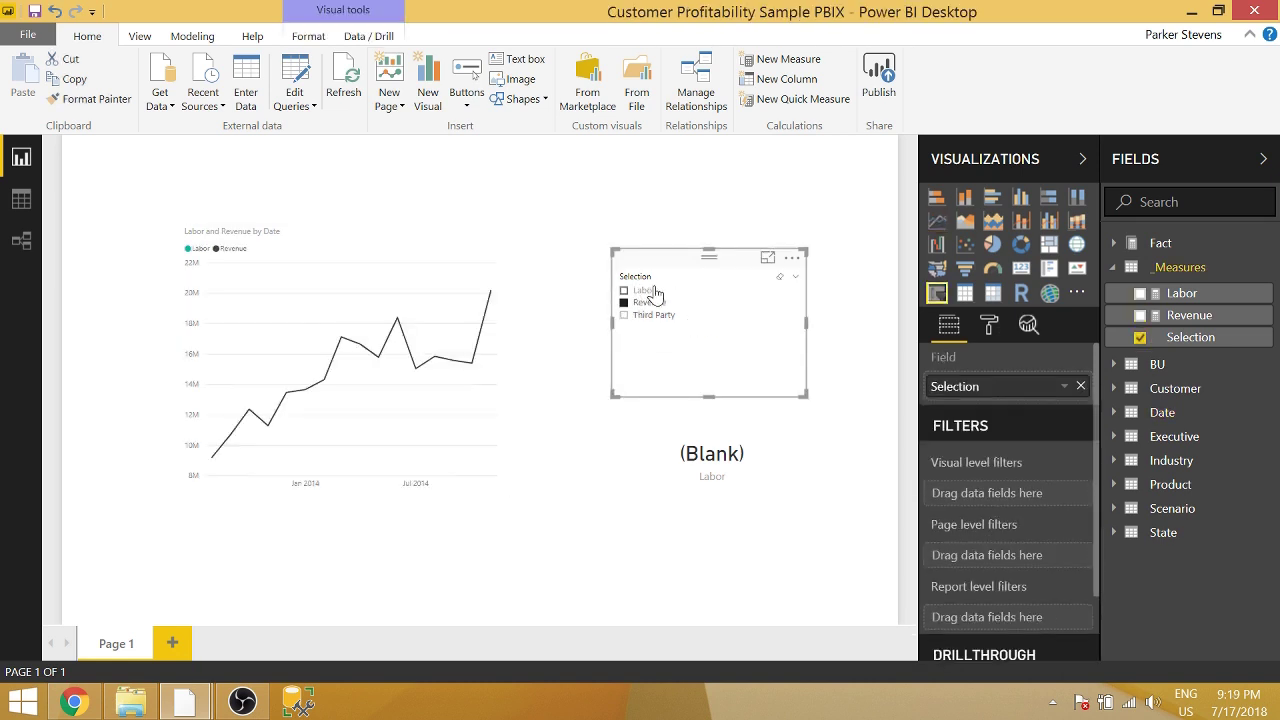
- Start a new measure in _Measures with the Revenue formula pasted in, showing the full formula
right_click(1181, 278)
click(1100, 284)
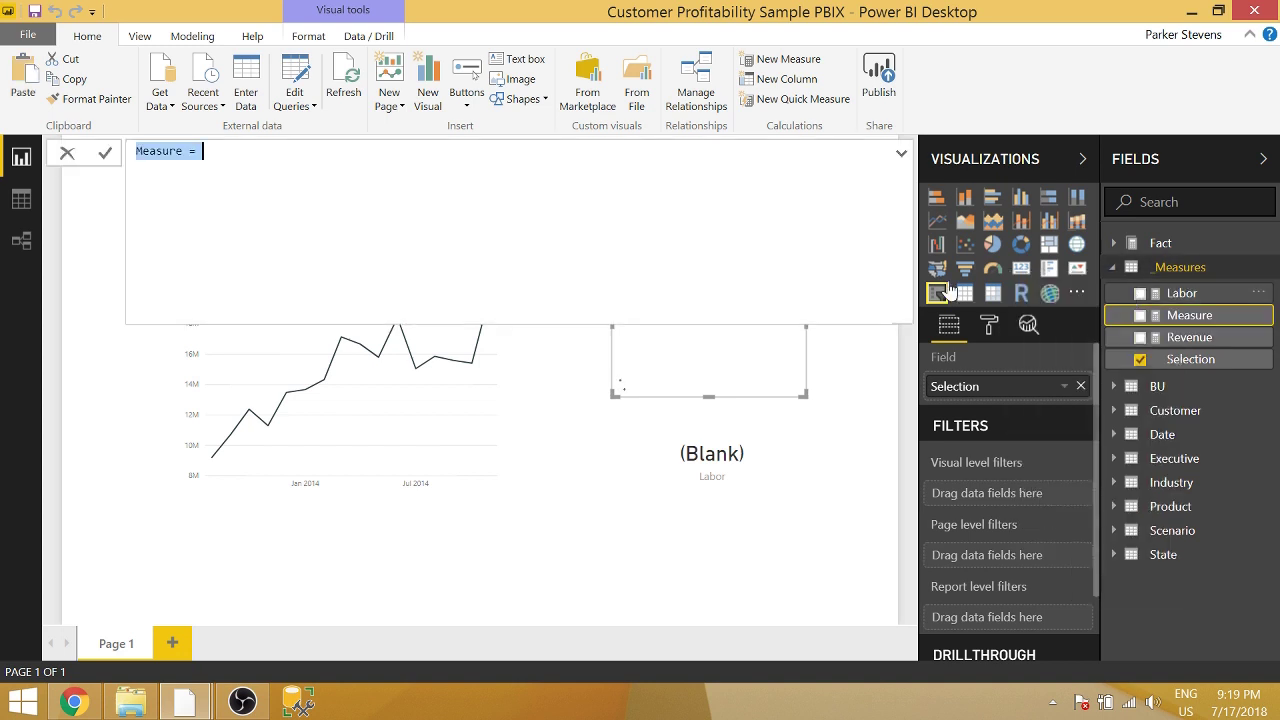
text(Revenue)
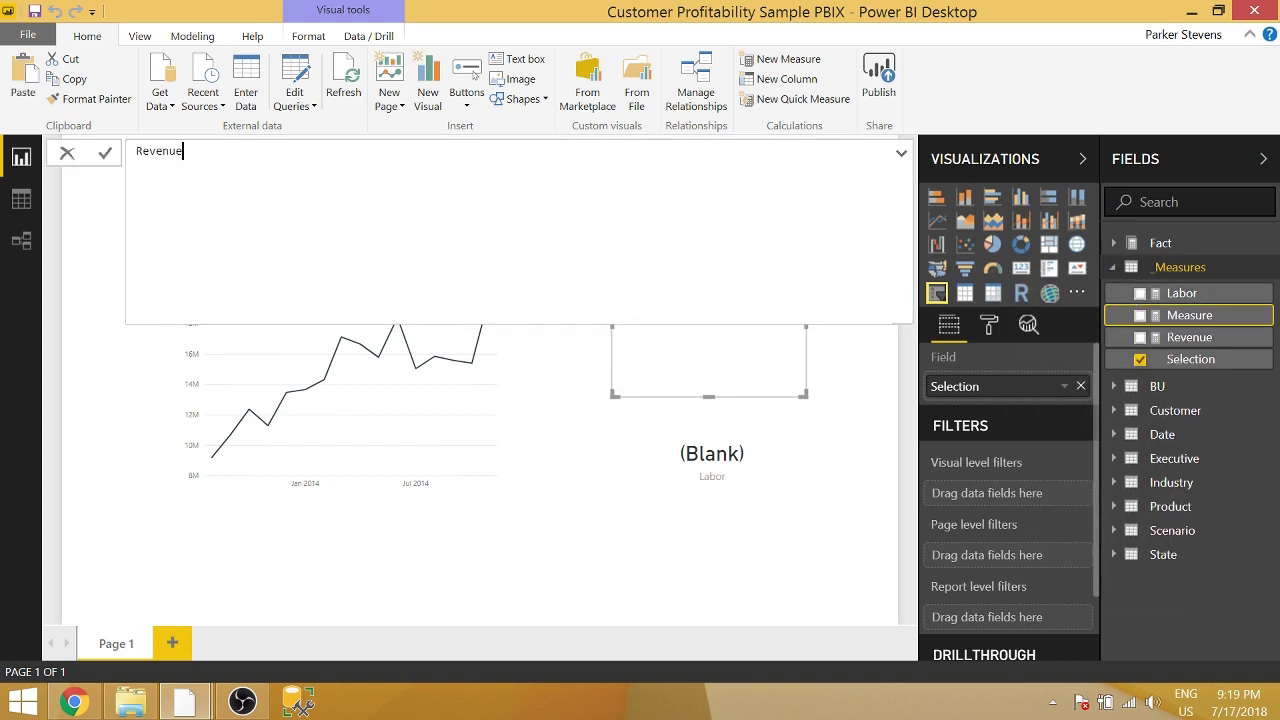
key(ctrl+v)
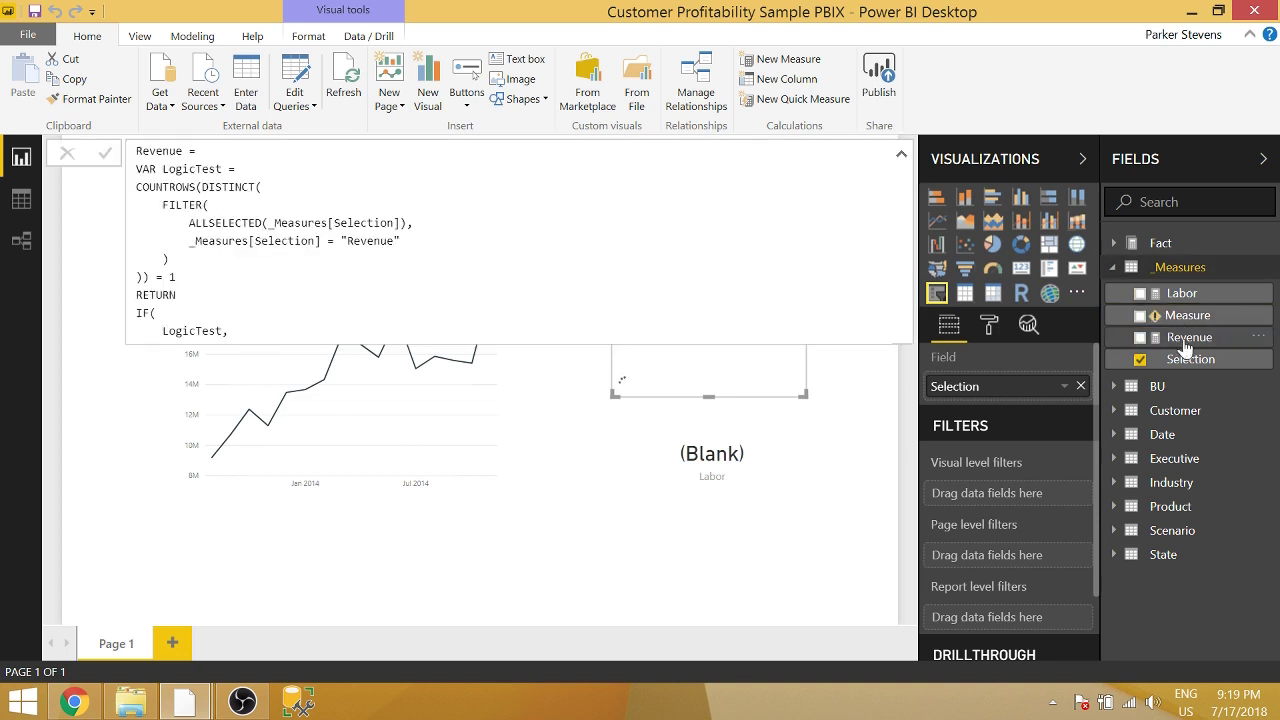
click(401, 223)
key(ctrl+a)
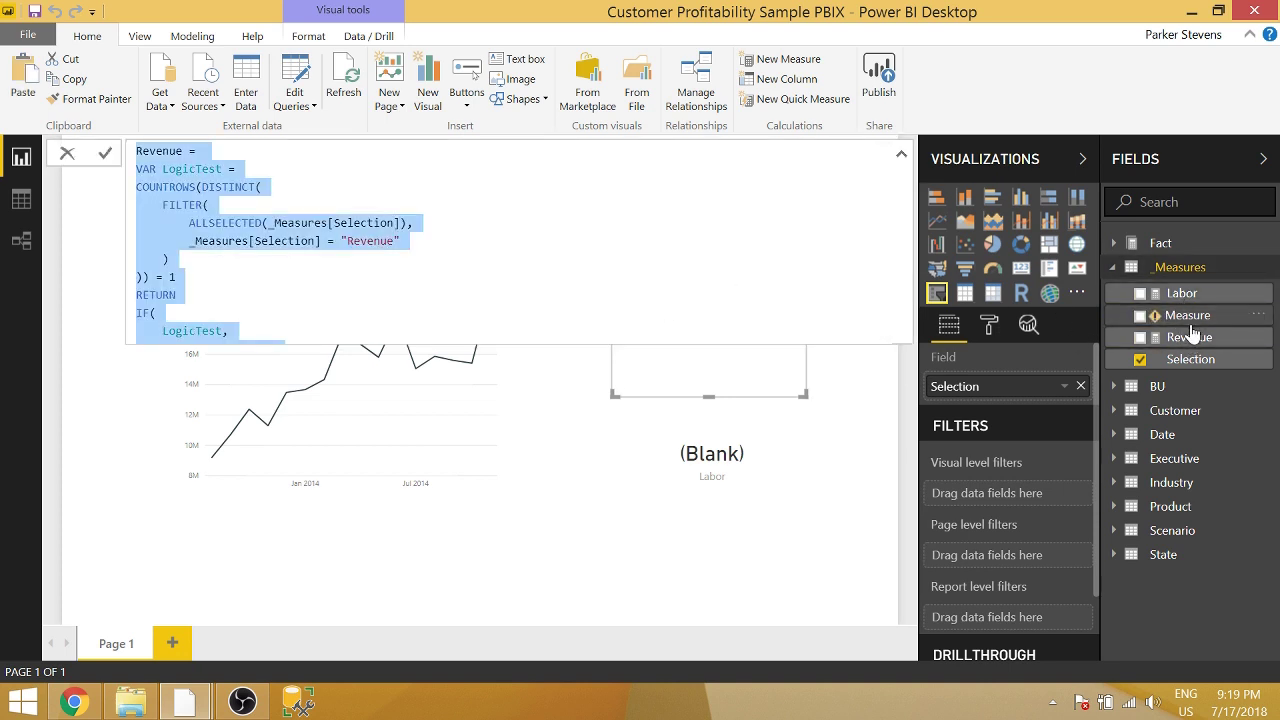
click(1127, 306)
click(1128, 315)
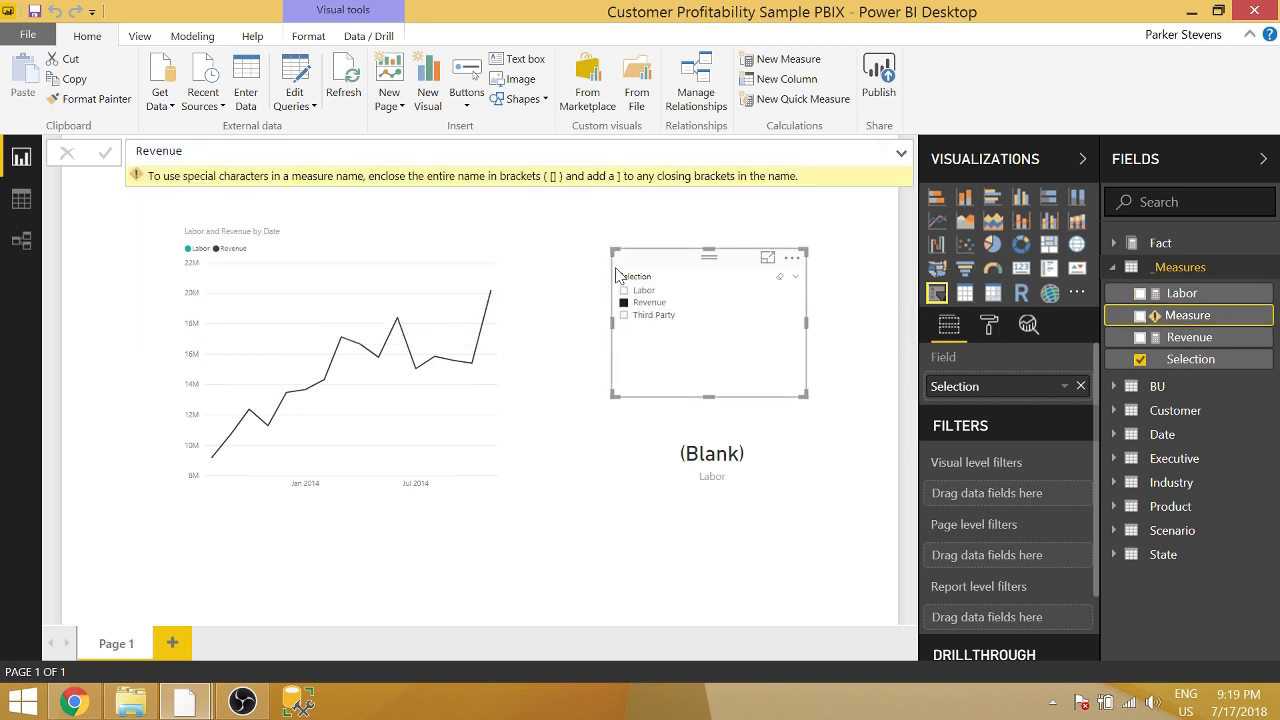
click(900, 155)
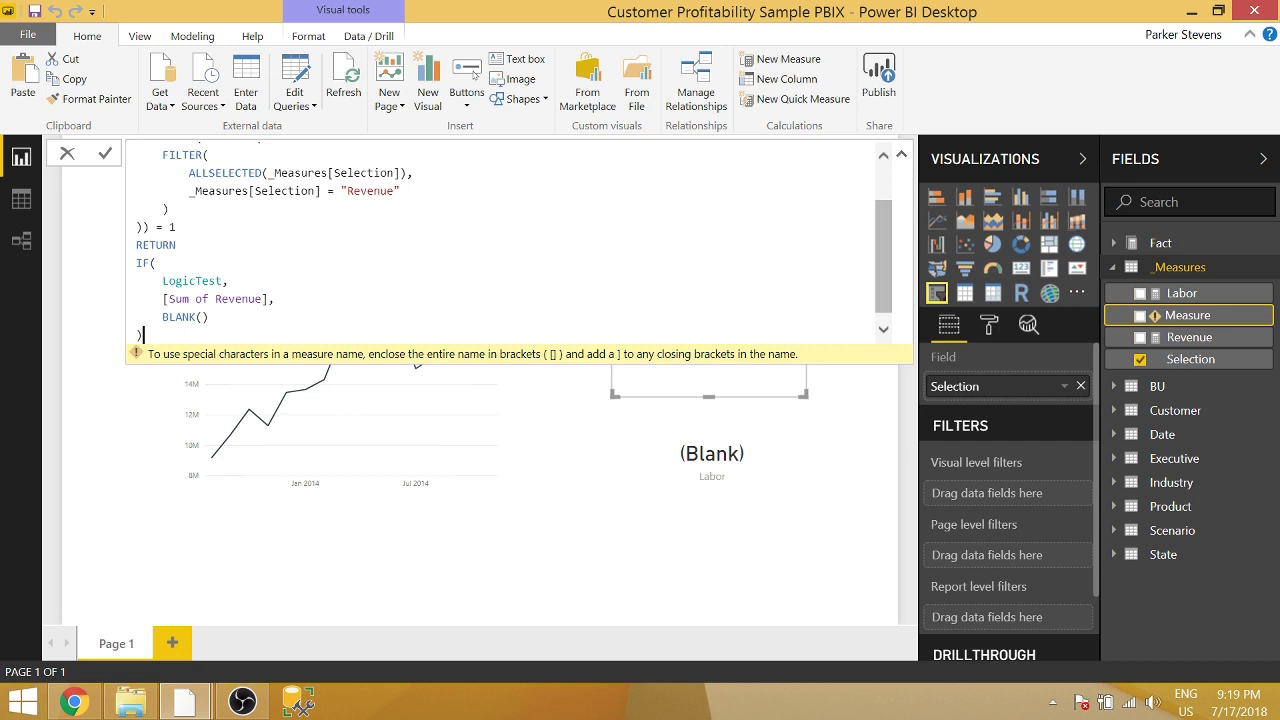
- Rename the new measure from Revenue to Third Party
key(ctrl+Home)
key(ctrl+shift+Right)
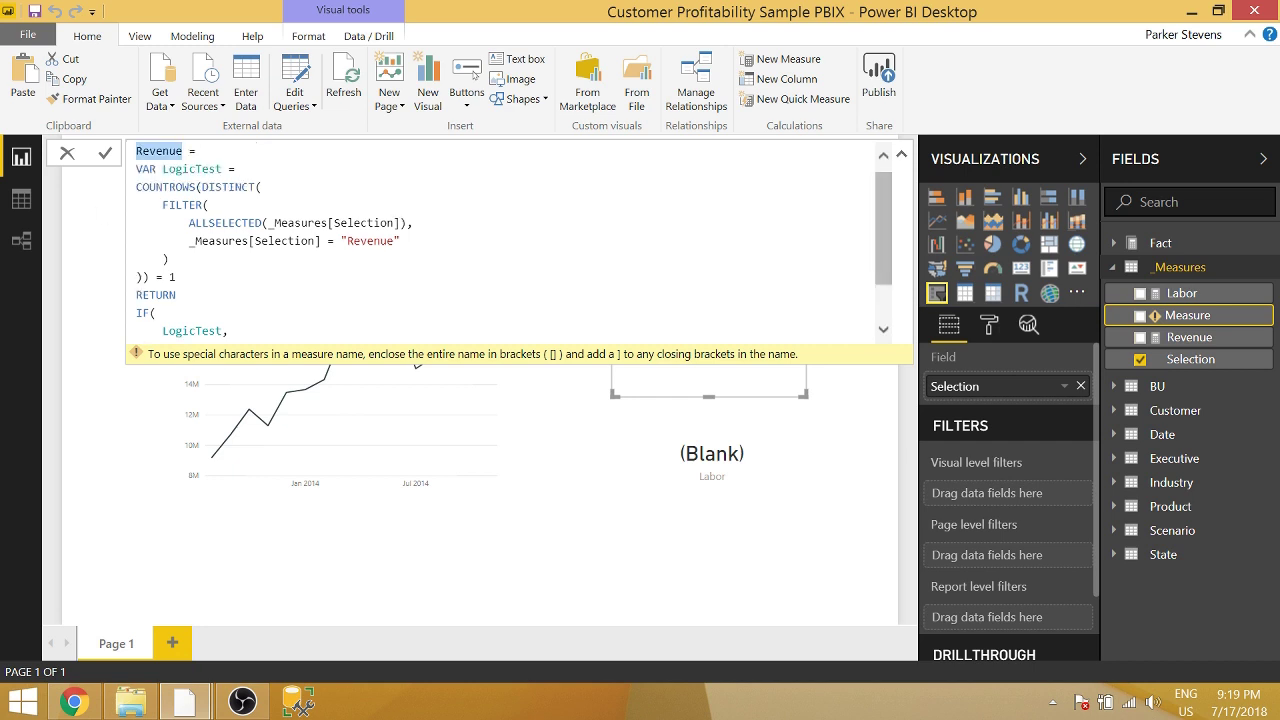
text(THird Party)
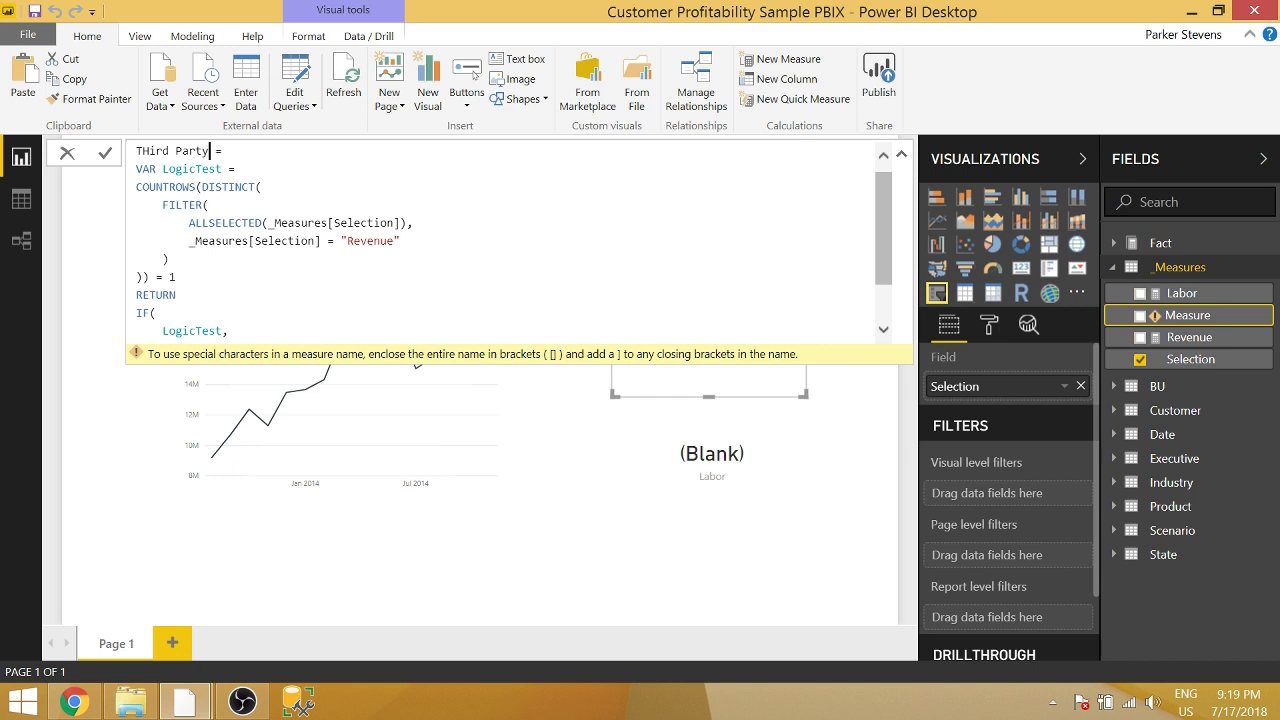
click(149, 151)
key(BackSpace)
text(h)
- Change the comparison to 'Third Party', return [Sum of Cost Third Party], and commit the measure
double_click(371, 241)
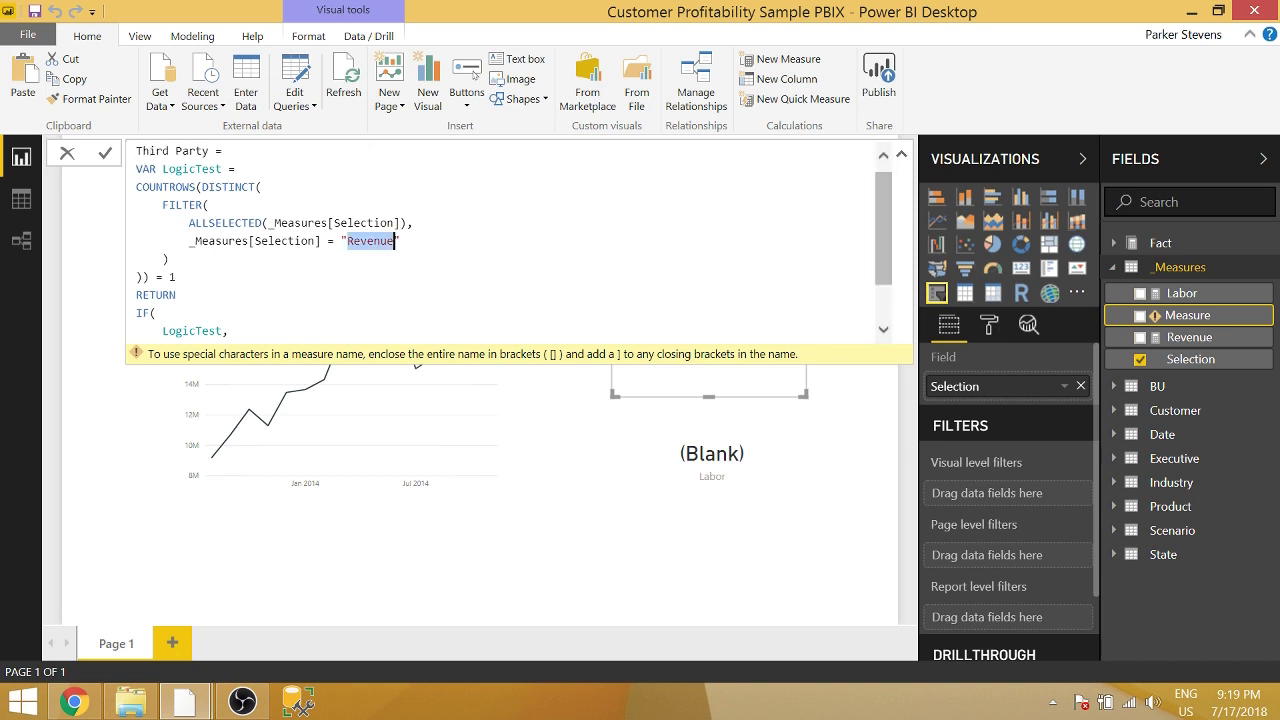
text(Third Par)
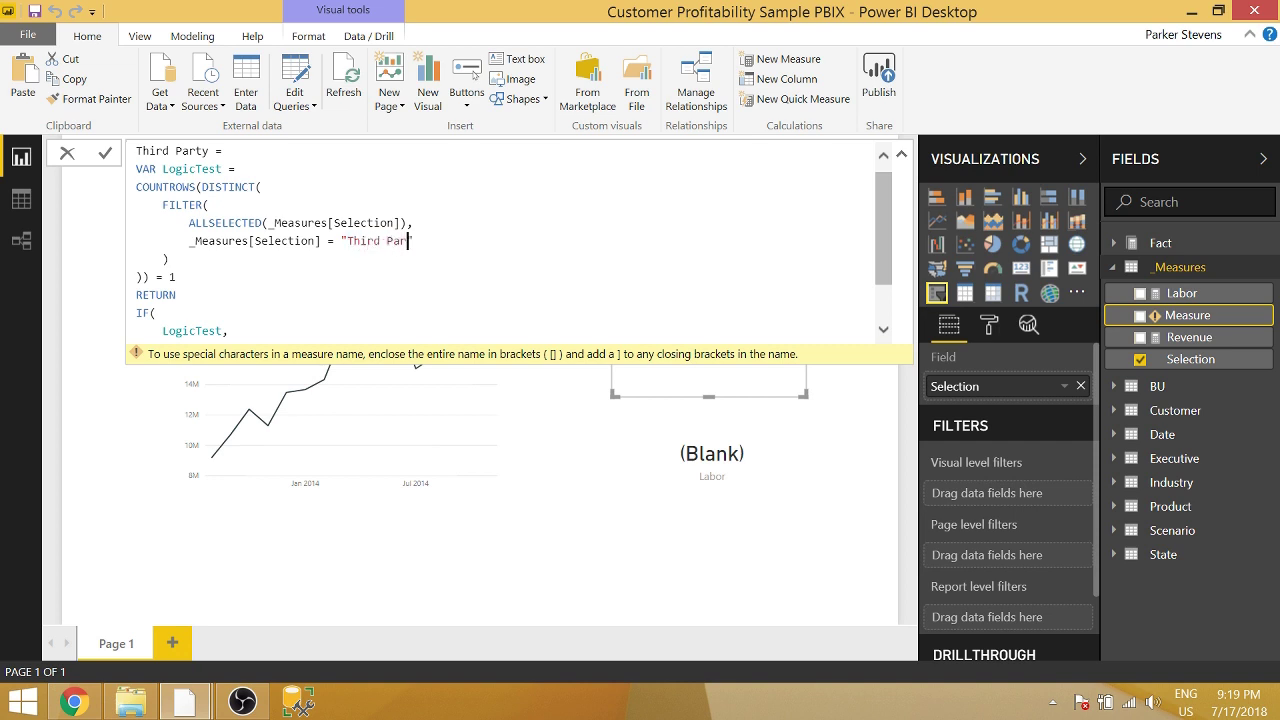
text(ty)
scroll(500, 240, down, 1)
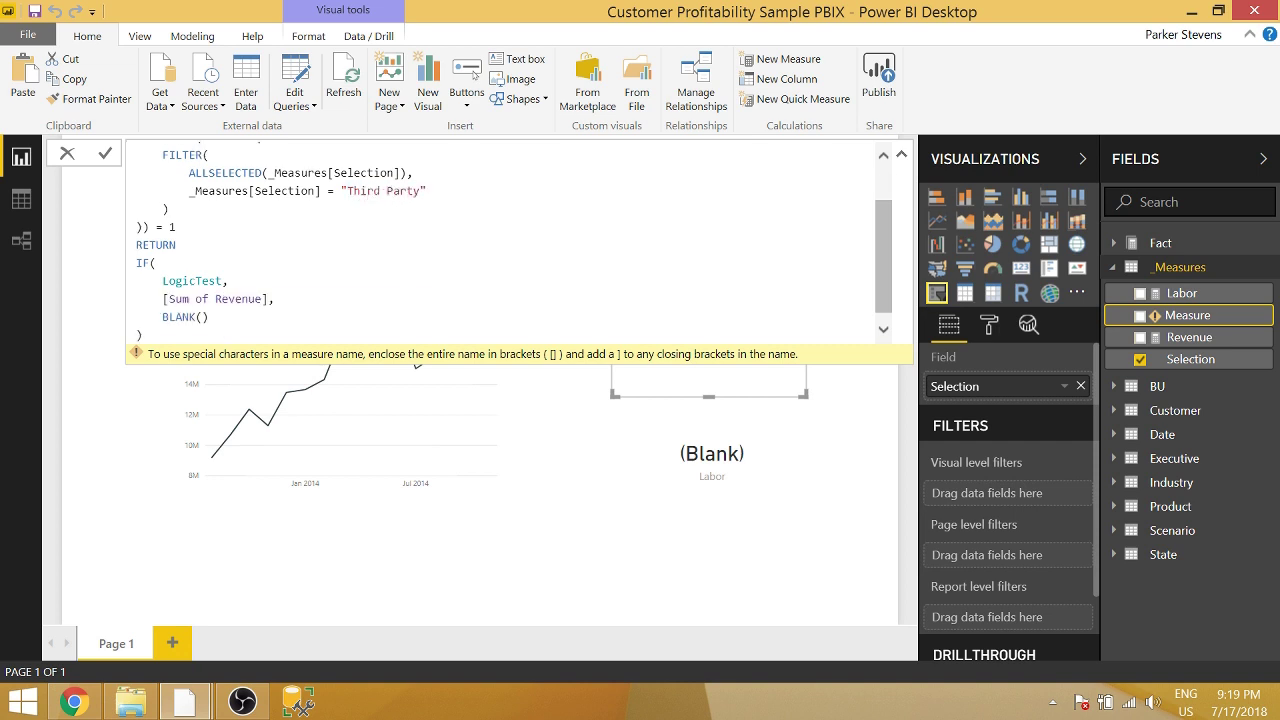
drag(266, 299, 169, 299)
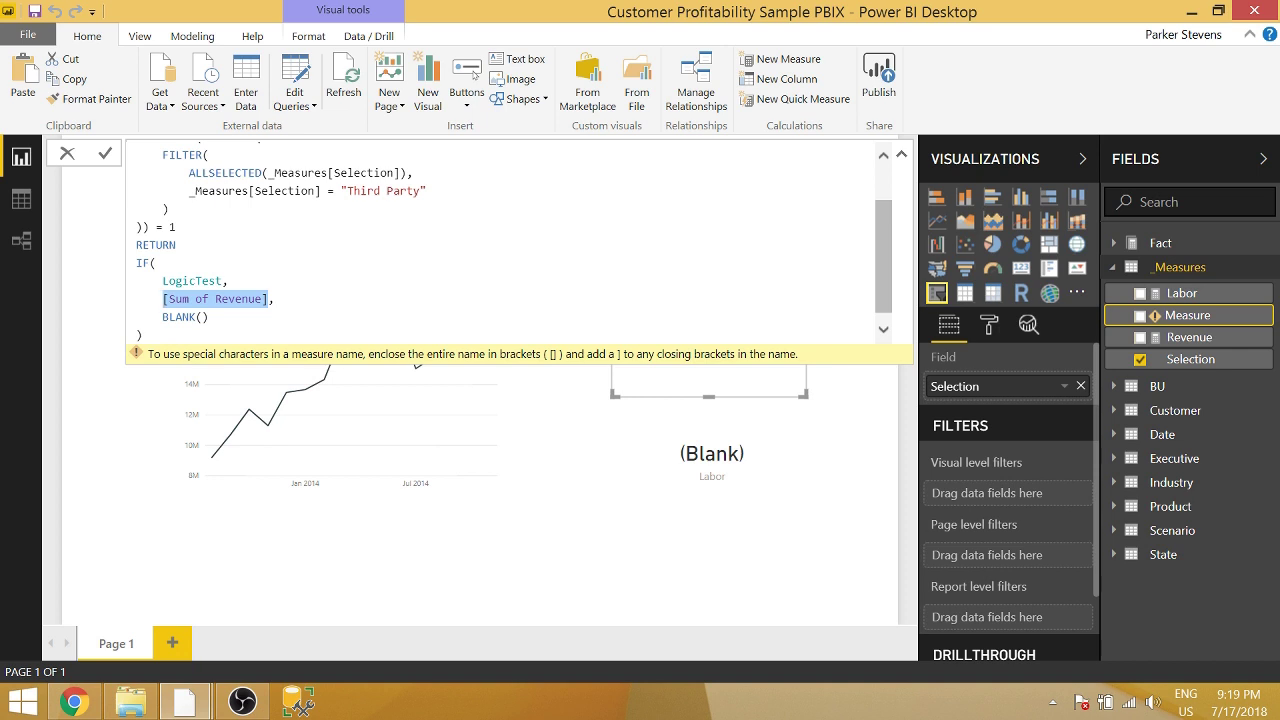
text([S)
key(Tab)
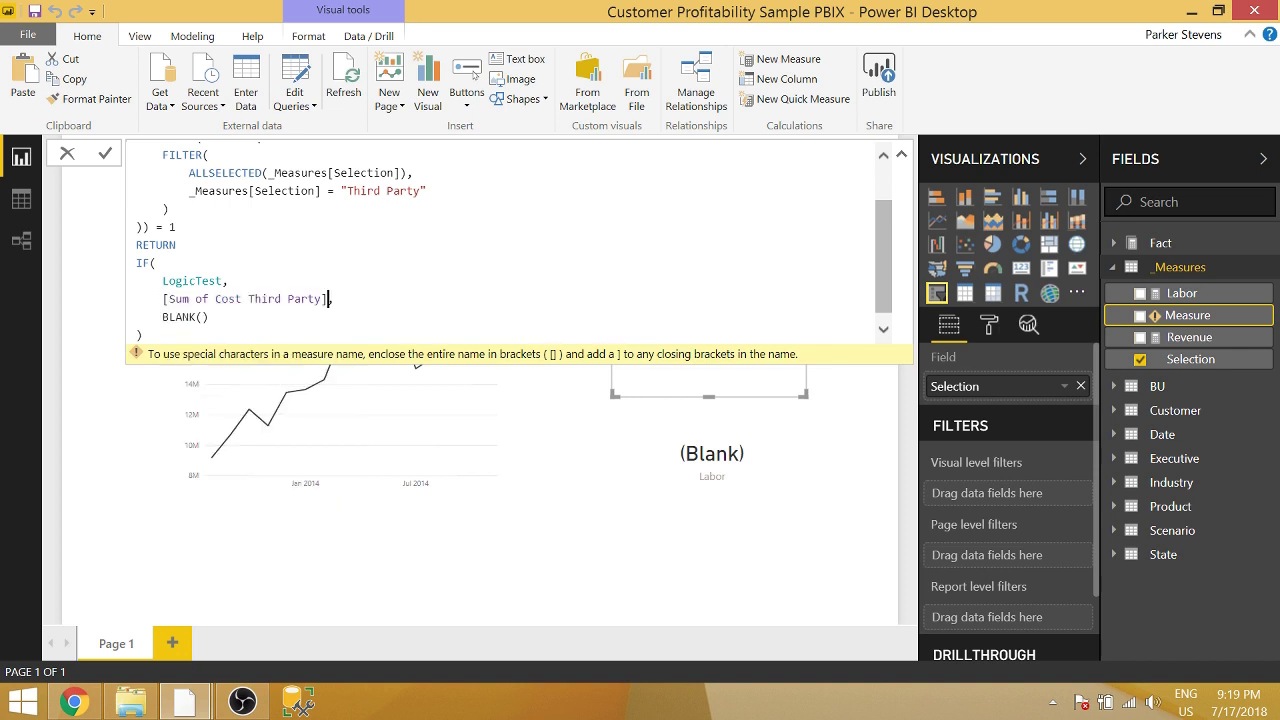
key(Return)
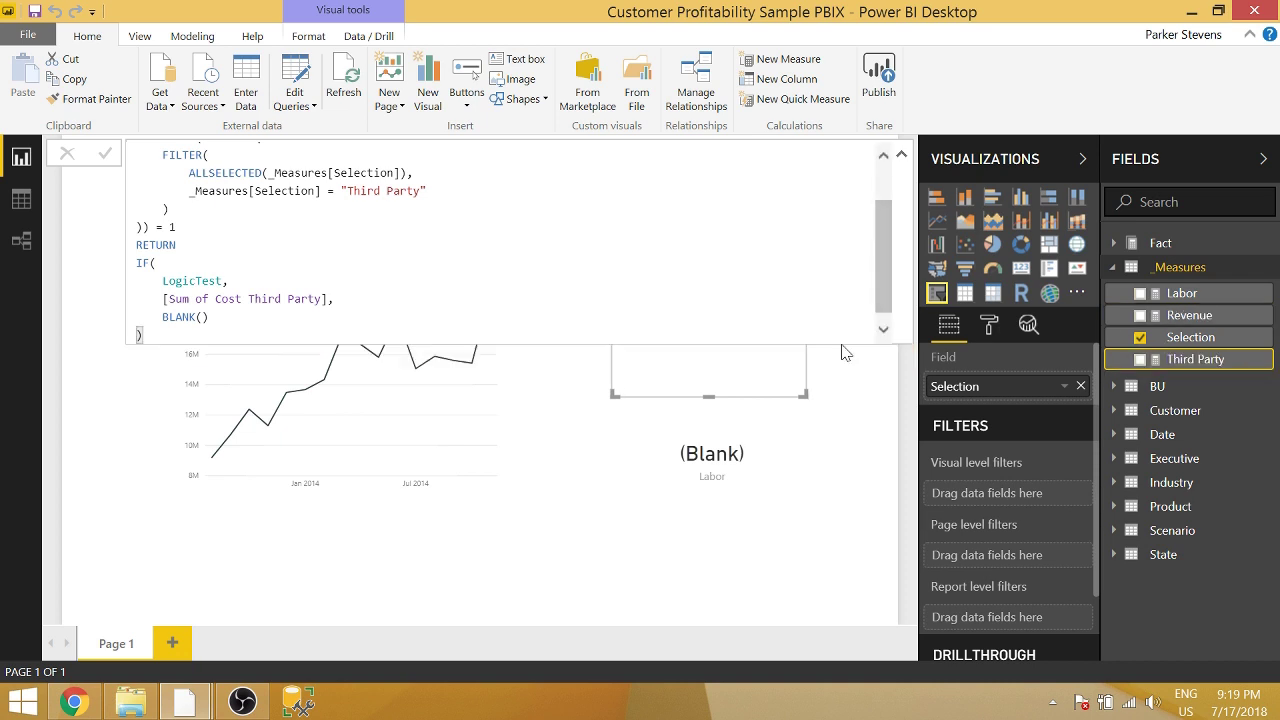
- Add the Third Party measure so the chart shows Labor, Revenue and Third Party by Date
click(857, 480)
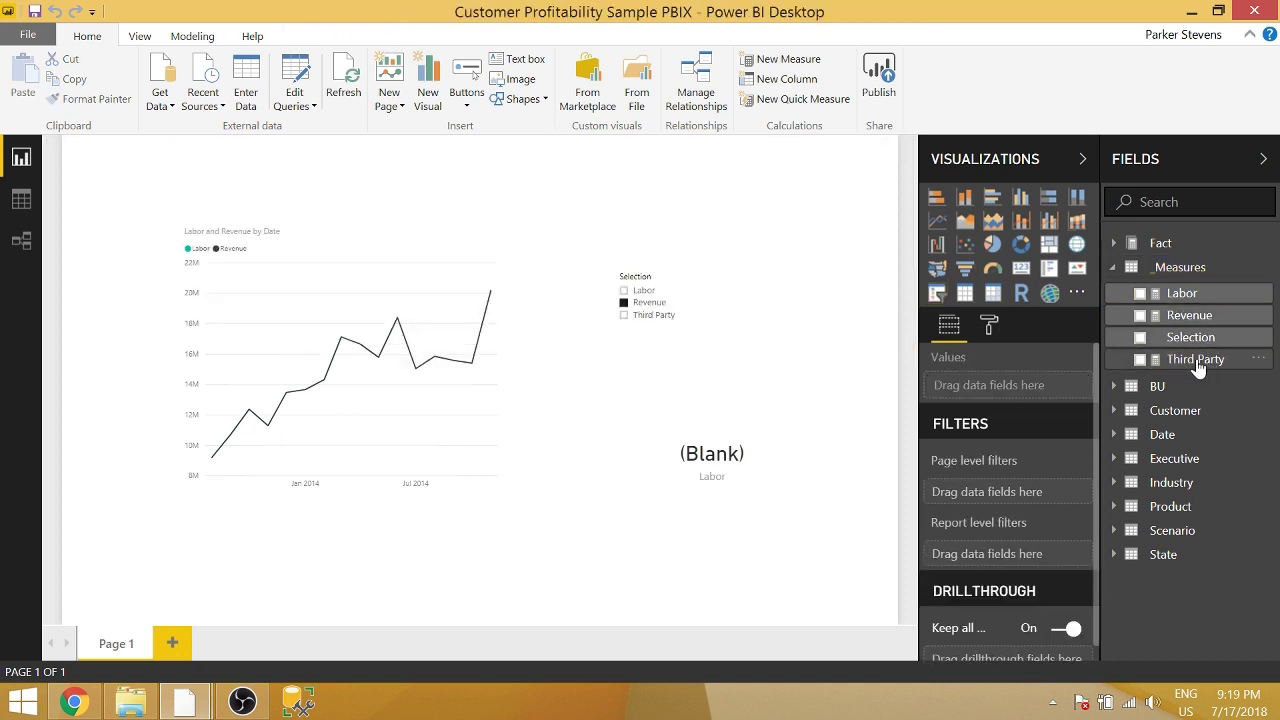
drag(1195, 359, 333, 302)
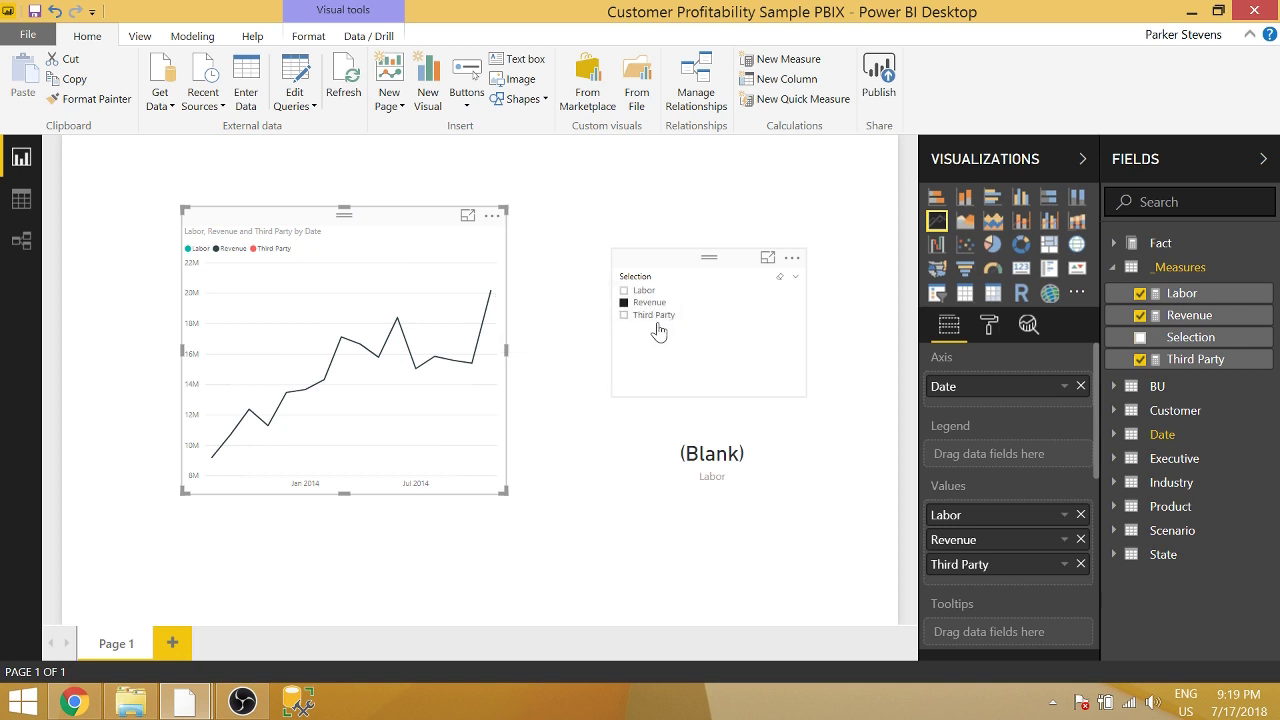
- Test Third Party, Labor and Revenue slicer choices, then clear and settle on Revenue plus Labor
click(651, 315)
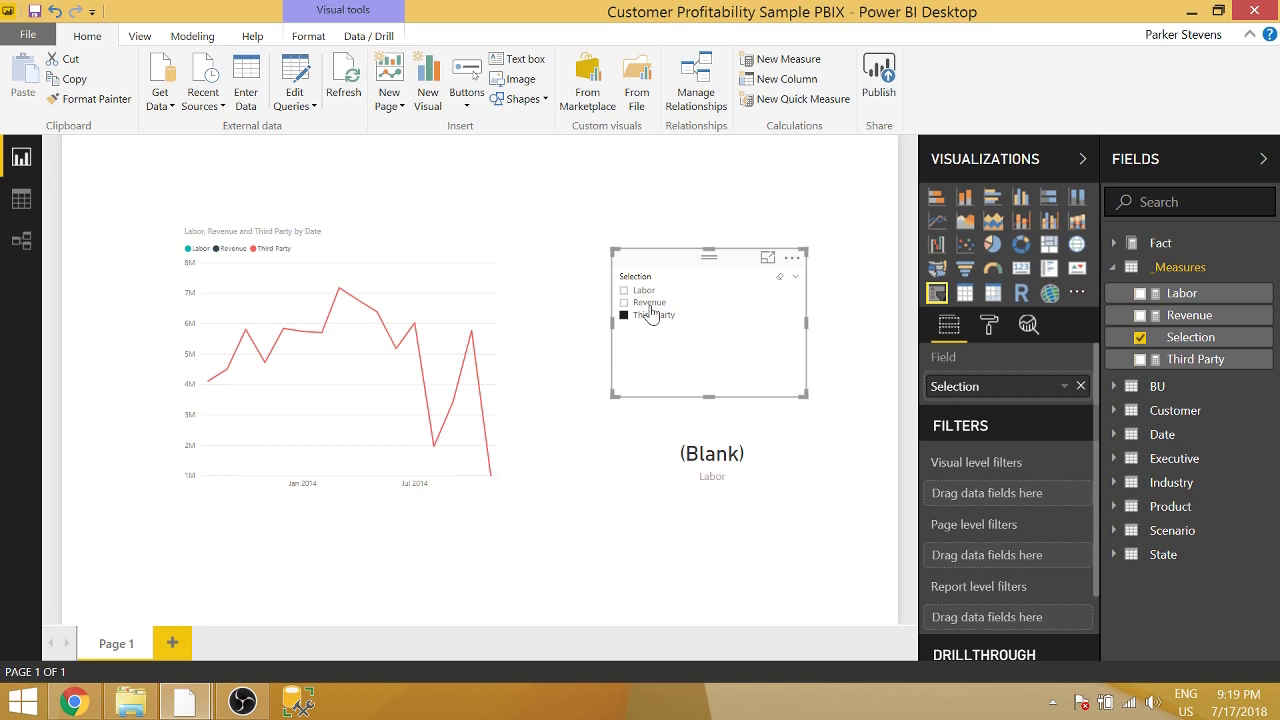
ctrl+click(645, 291)
ctrl+click(650, 303)
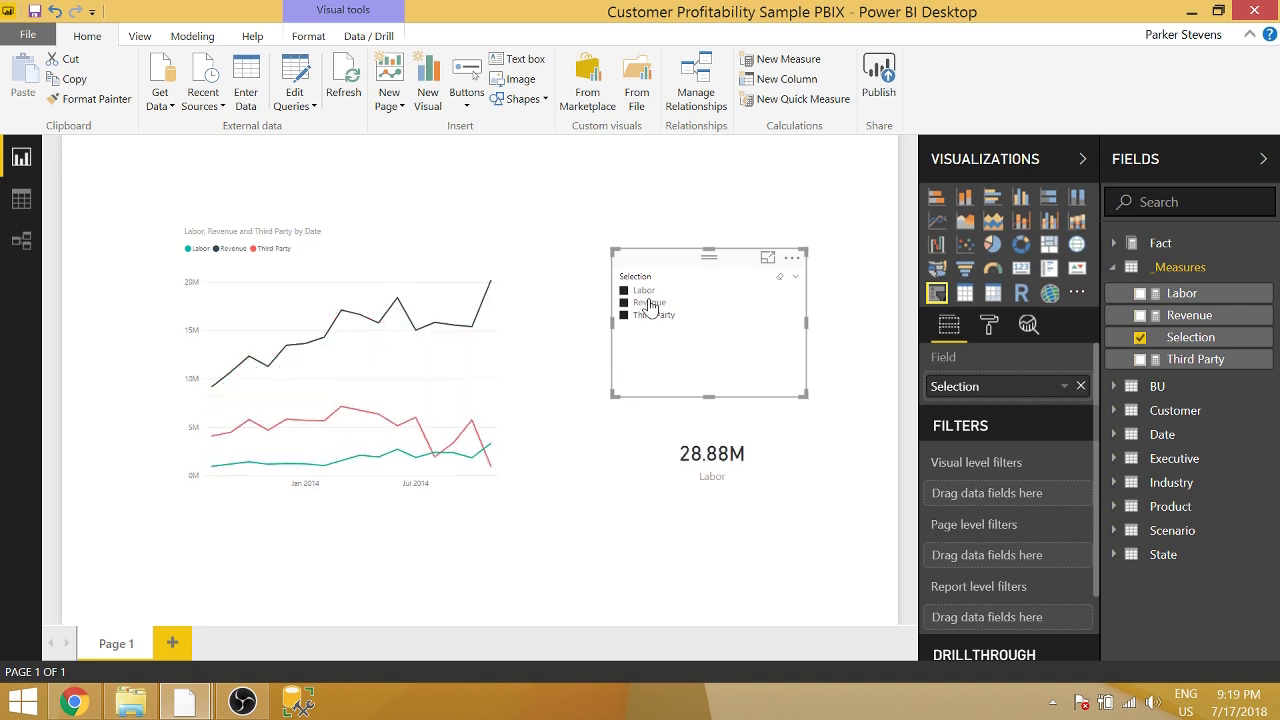
click(781, 280)
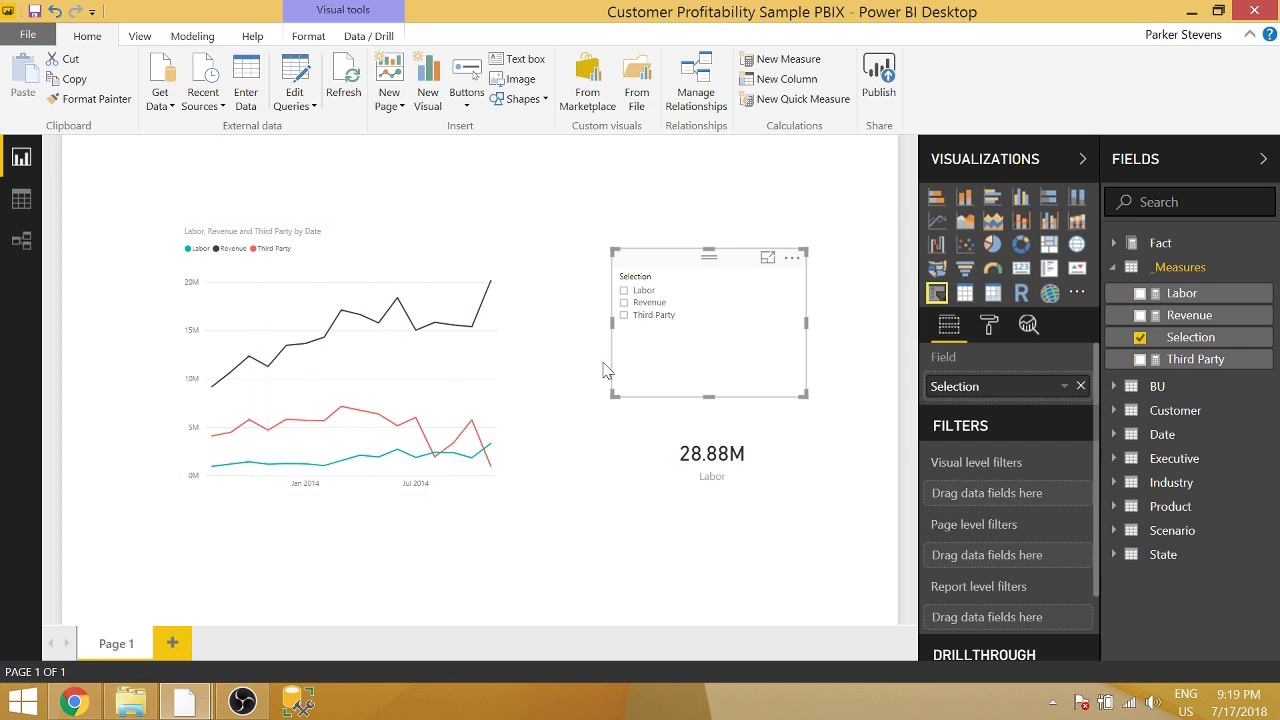
click(652, 304)
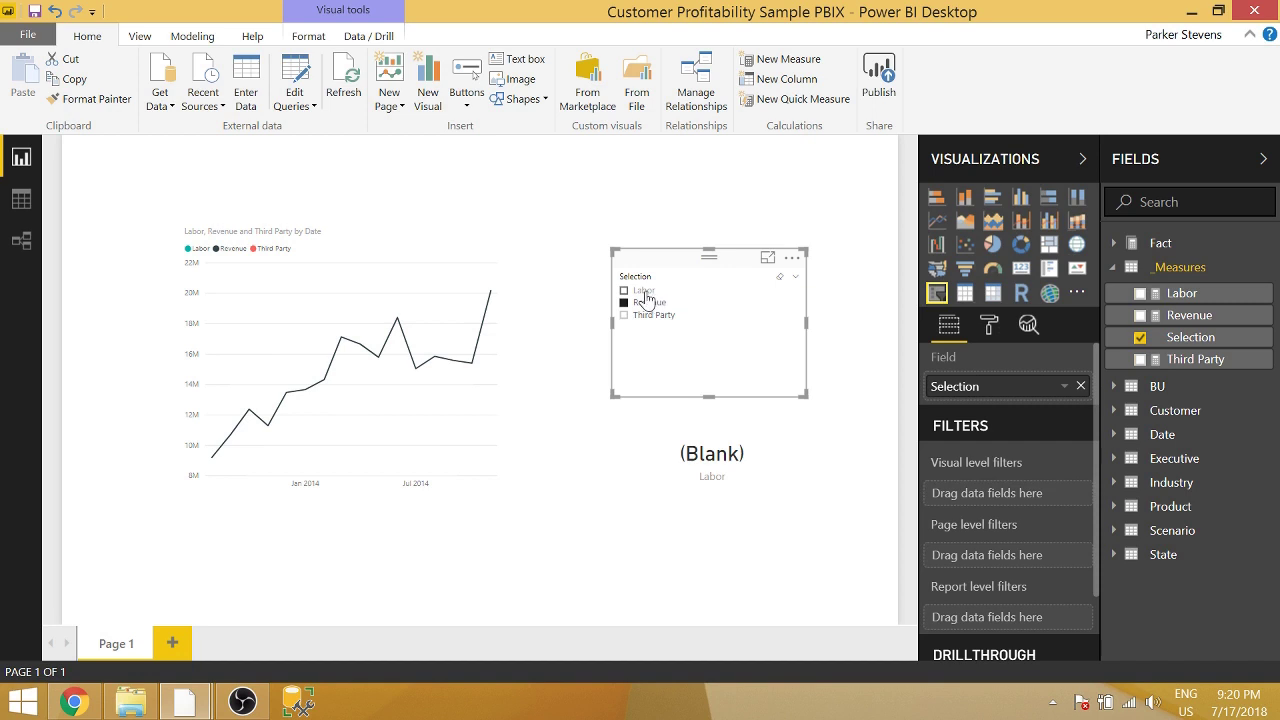
ctrl+click(644, 290)
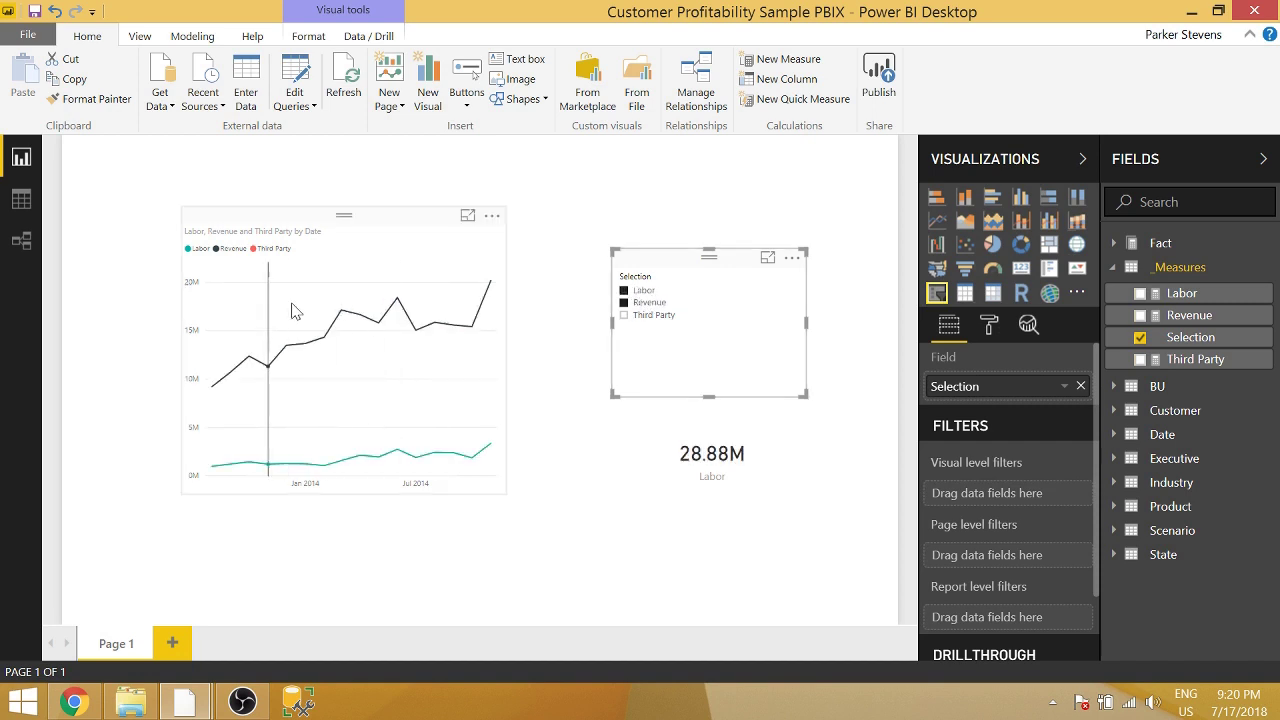